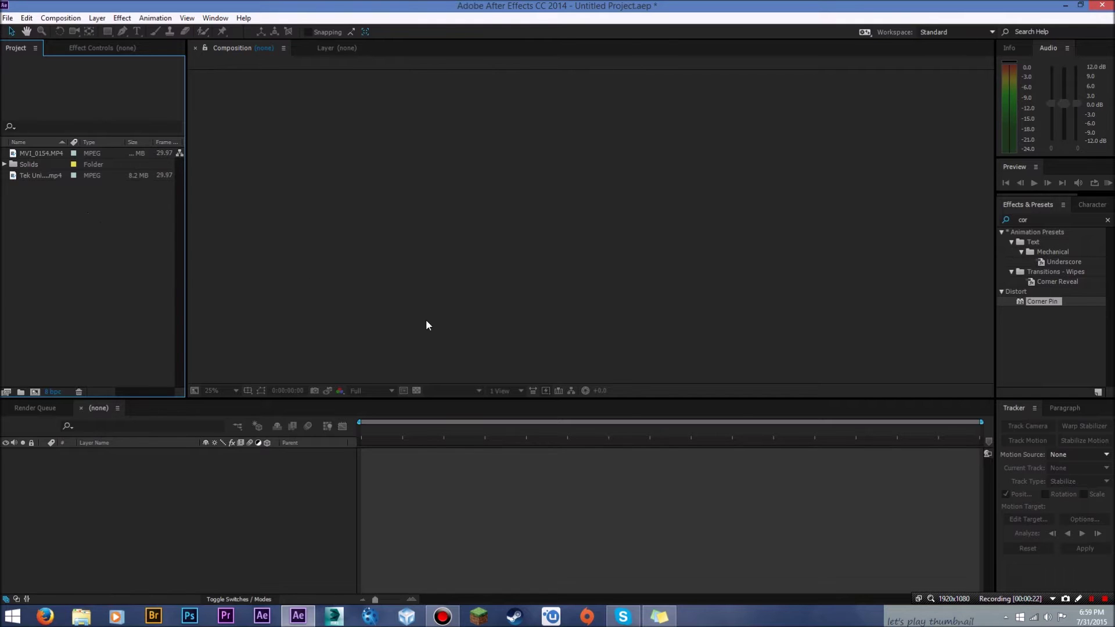
# - Create a new composition named 'Mocha Tracking' at 1920×1080
pyautogui.rightClick(83, 251)
pyautogui.click(110, 257)
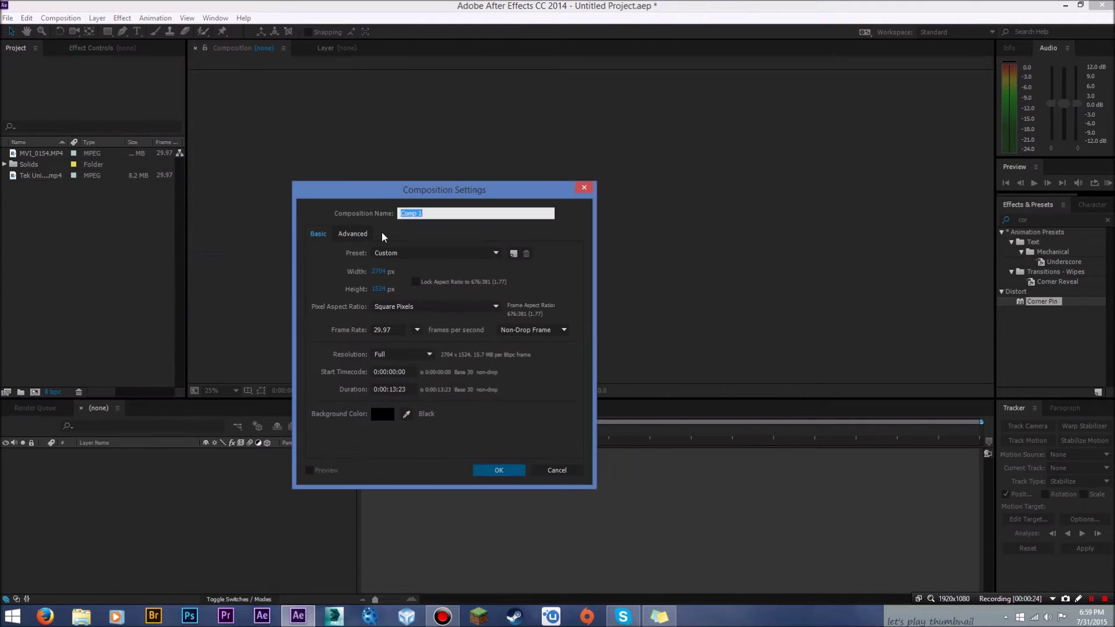
pyautogui.press('BackSpace')
pyautogui.write('Mo')
pyautogui.write('cha Tracking')
pyautogui.click(378, 272)
pyautogui.write('193')
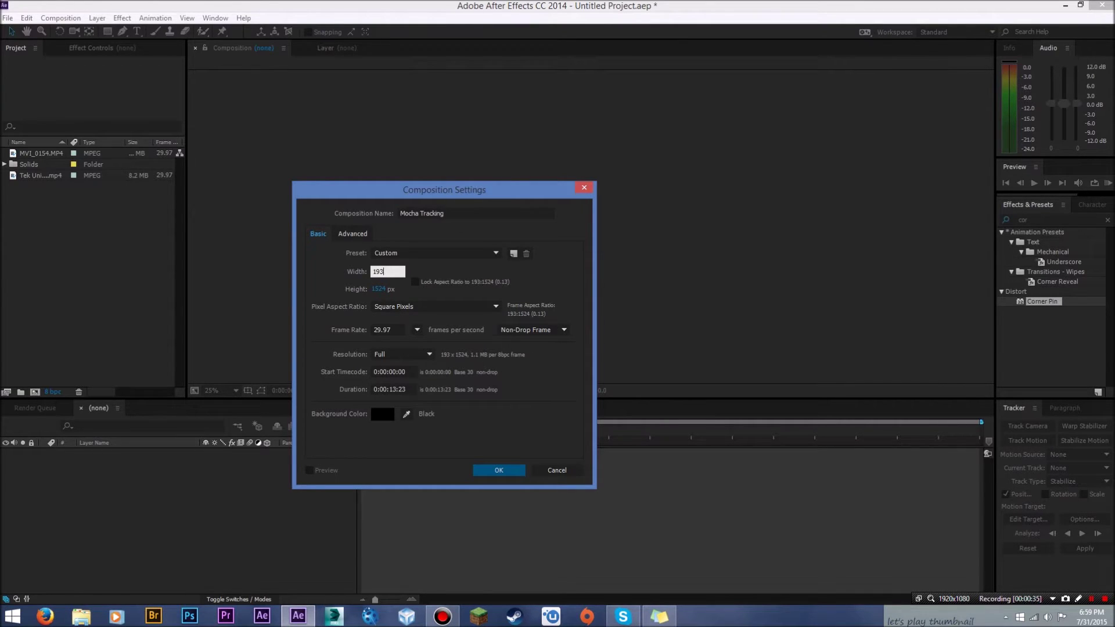
pyautogui.press('BackSpace')
pyautogui.write('201')
pyautogui.press('BackSpace')
pyautogui.press('Tab')
pyautogui.write('1080')
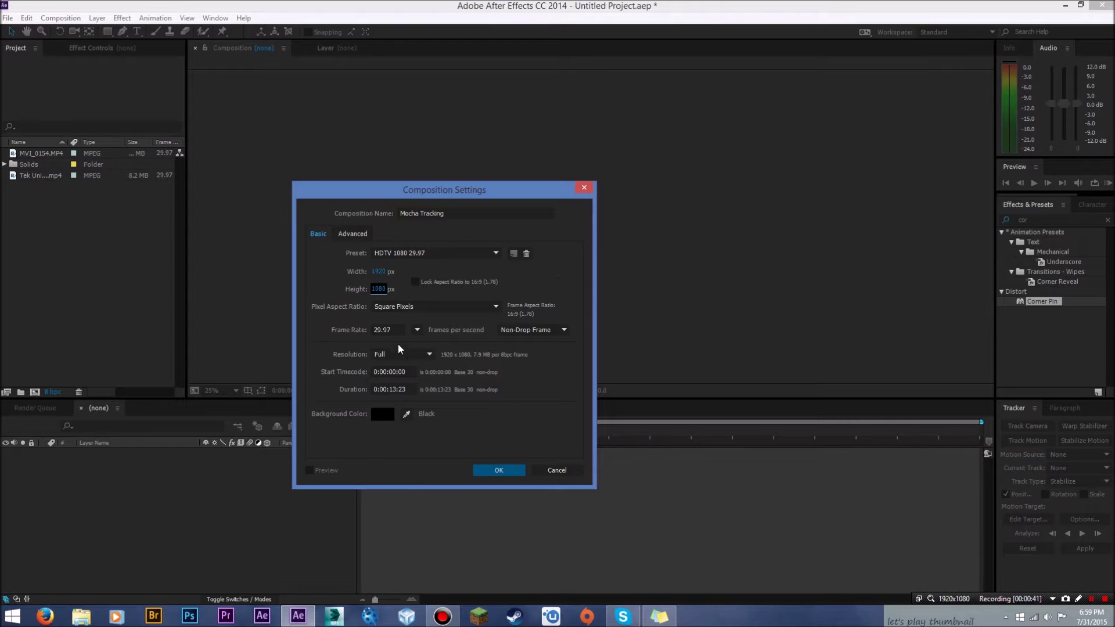
pyautogui.click(497, 470)
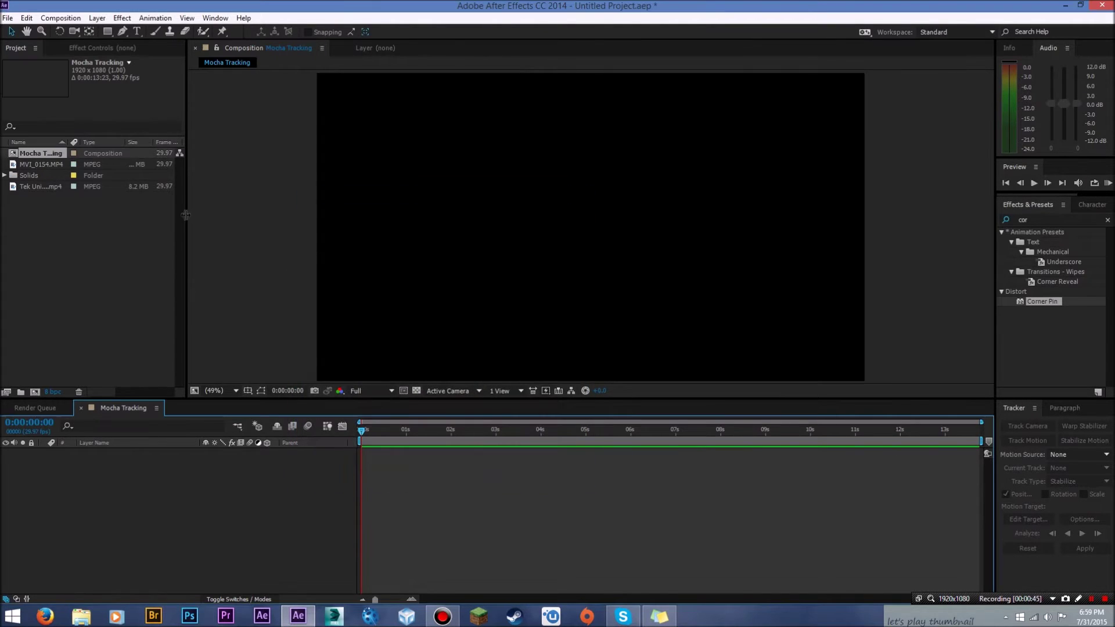
# - Add MVI_0154.MP4 to the comp and trim the comp to a roughly 10-second work area
pyautogui.moveTo(31, 165); pyautogui.dragTo(41, 155)
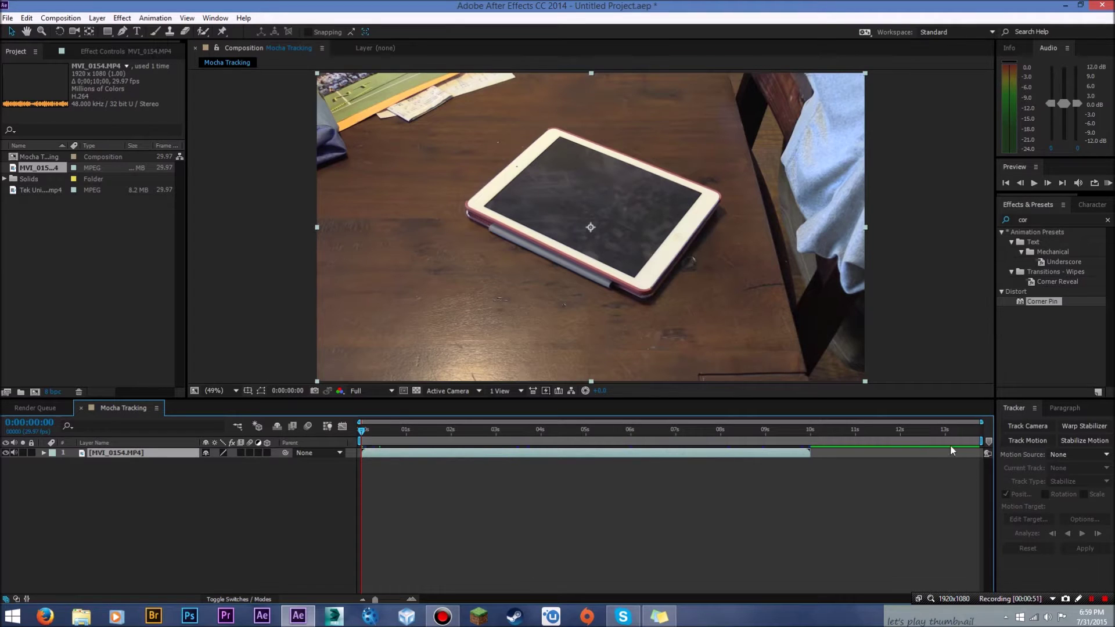
pyautogui.moveTo(981, 440); pyautogui.dragTo(812, 440)
pyautogui.rightClick(738, 442)
pyautogui.click(796, 474)
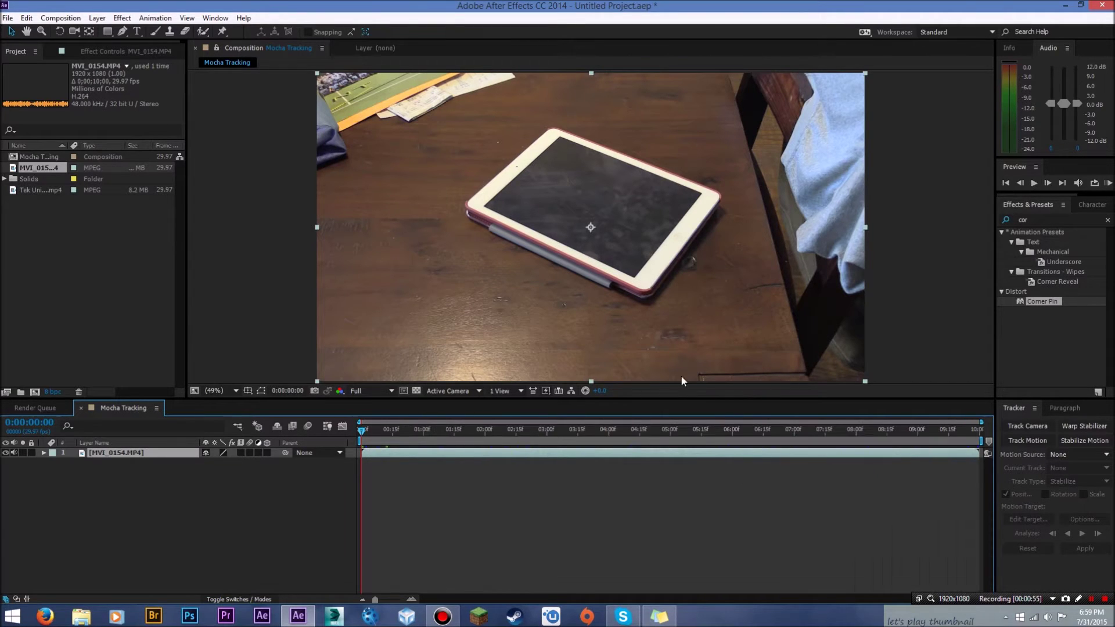
pyautogui.click(224, 528)
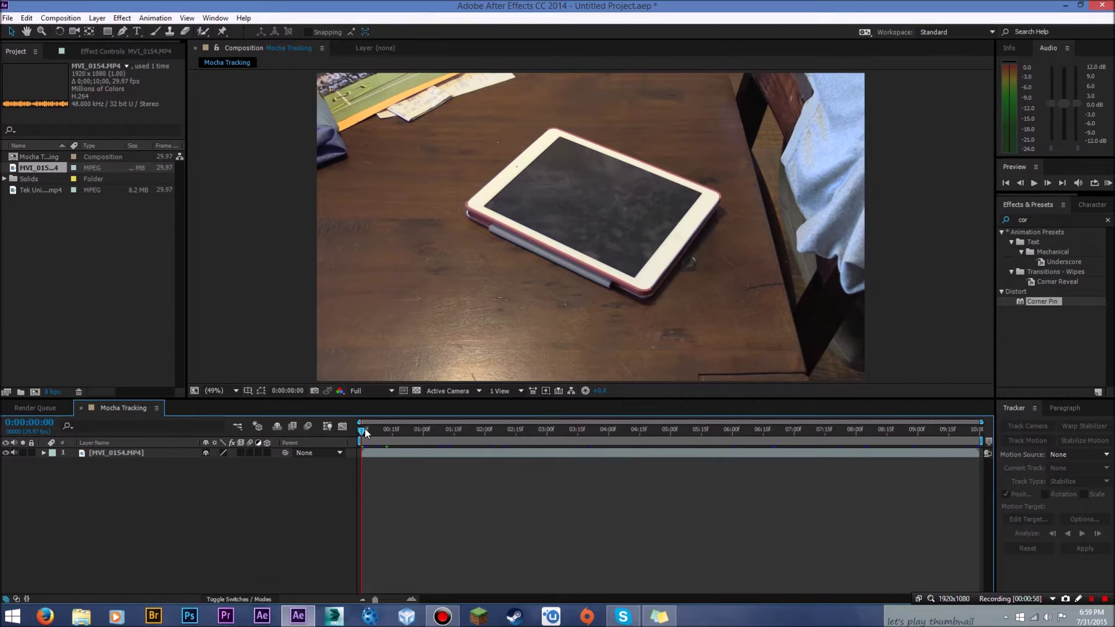
pyautogui.moveTo(364, 429)
pyautogui.mouseDown()
pyautogui.moveTo(495, 440)
pyautogui.moveTo(423, 420)
pyautogui.moveTo(436, 432)
pyautogui.moveTo(622, 433)
pyautogui.moveTo(438, 416)
pyautogui.moveTo(847, 409)
pyautogui.moveTo(351, 410)
pyautogui.moveTo(545, 417)
pyautogui.moveTo(362, 426)
pyautogui.mouseUp()
pyautogui.press('capslock')
pyautogui.press('capslock')
# - Preview the Tek Union Intro clip in the comp, remove it, and reselect the MVI_0154 layer
pyautogui.moveTo(33, 193); pyautogui.dragTo(124, 450)
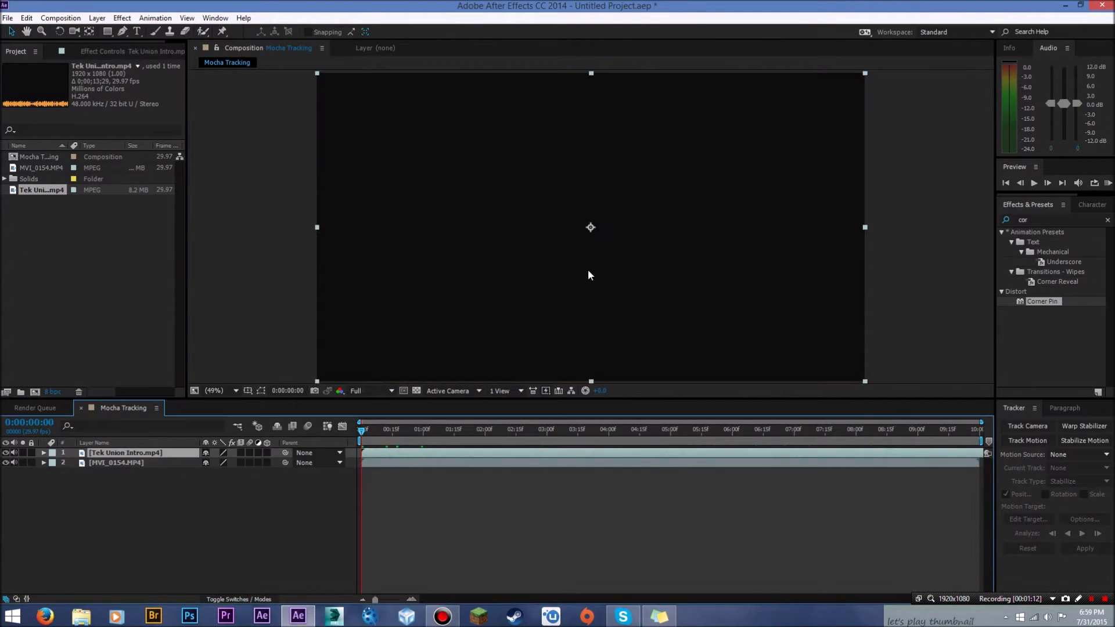
pyautogui.moveTo(372, 430); pyautogui.dragTo(73, 423)
pyautogui.press('Delete')
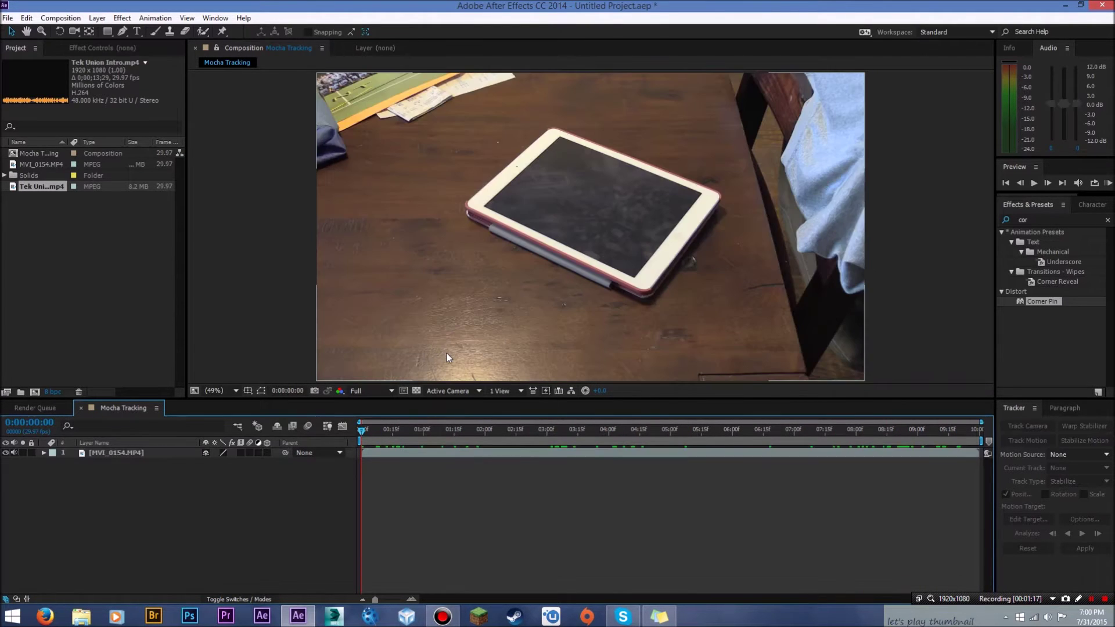
pyautogui.moveTo(363, 429); pyautogui.dragTo(316, 427)
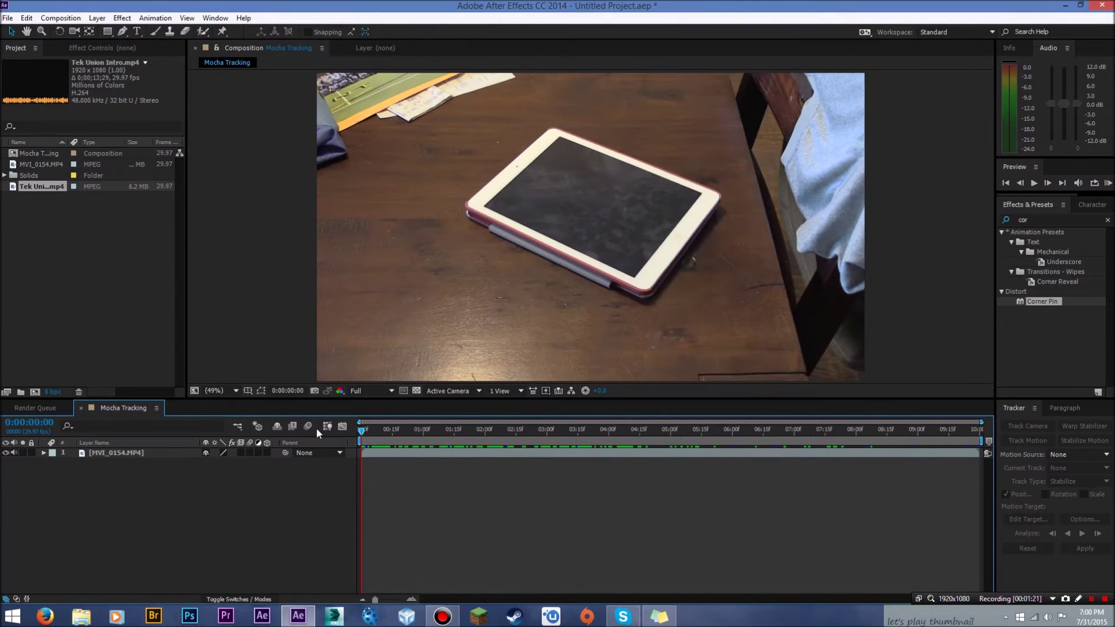
pyautogui.click(145, 452)
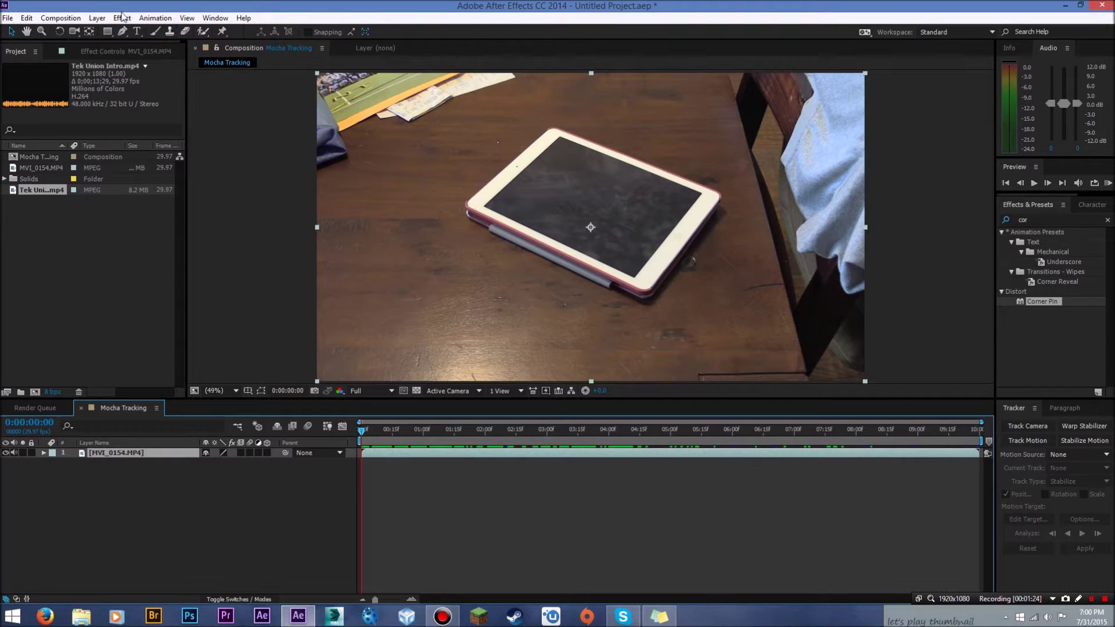
# - Send the MVI_0154 layer to mocha AE with Animation > Track in mocha AE
pyautogui.click(155, 18)
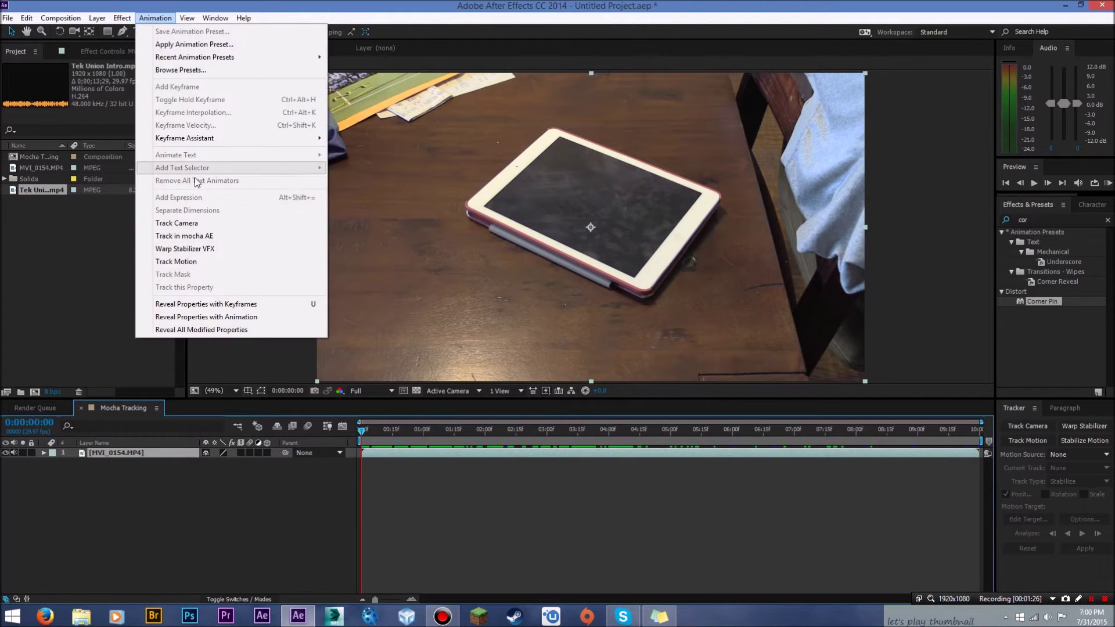
pyautogui.click(293, 235)
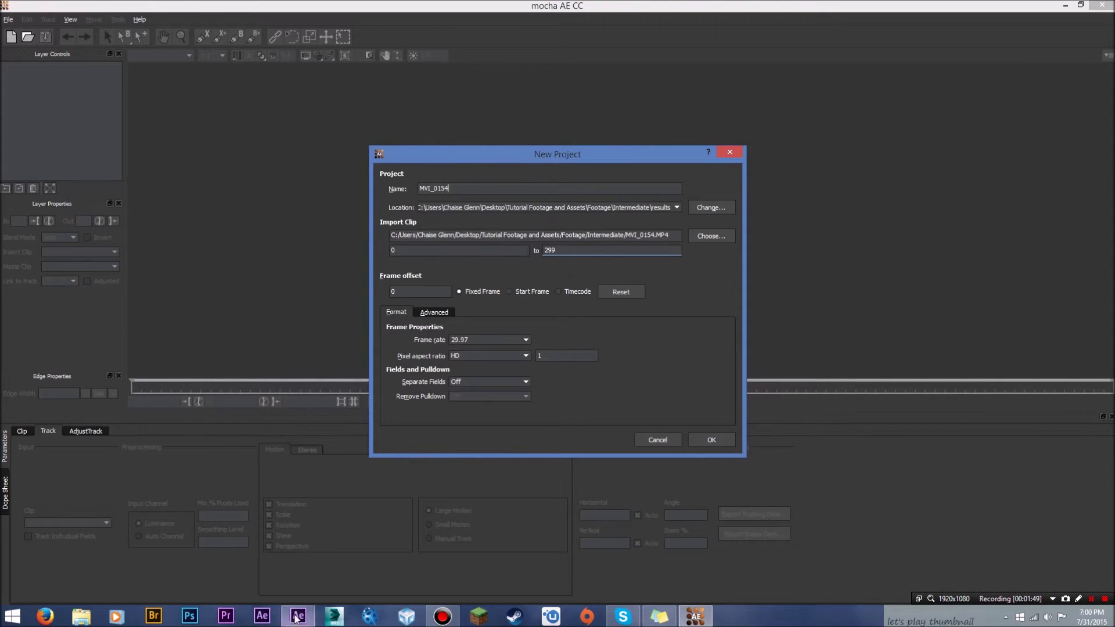
# - Accept the MVI_0154 project settings for frames 0–299 and overwrite the existing MVI_0154.mocha file
pyautogui.click(298, 616)
pyautogui.click(1066, 7)
pyautogui.click(719, 438)
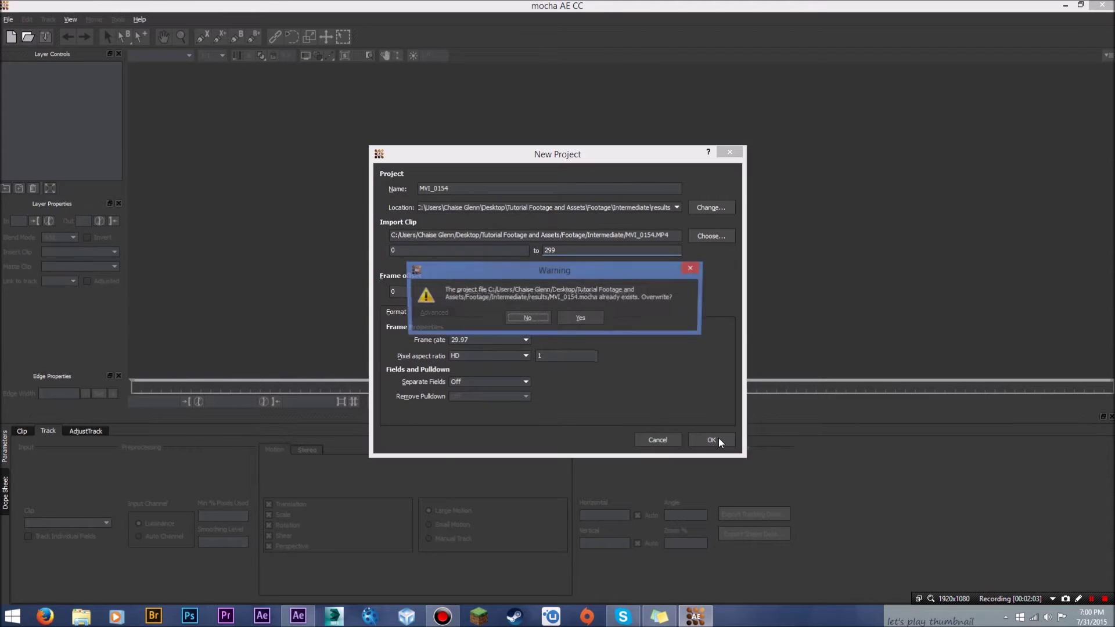
pyautogui.click(581, 318)
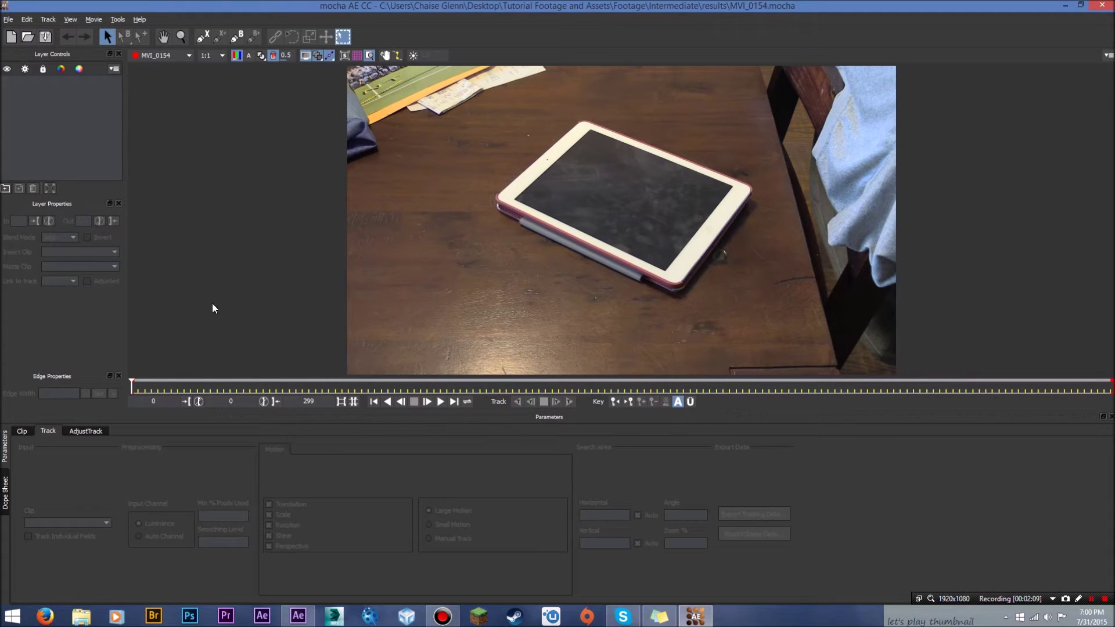
pyautogui.moveTo(133, 383); pyautogui.dragTo(342, 384)
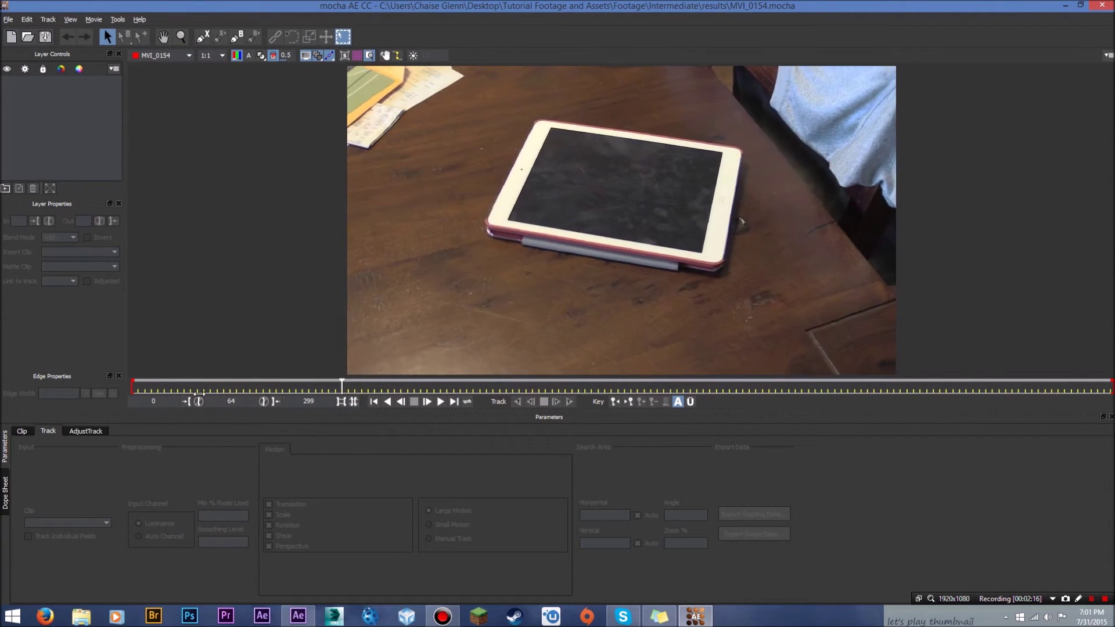
pyautogui.moveTo(198, 388); pyautogui.dragTo(112, 390)
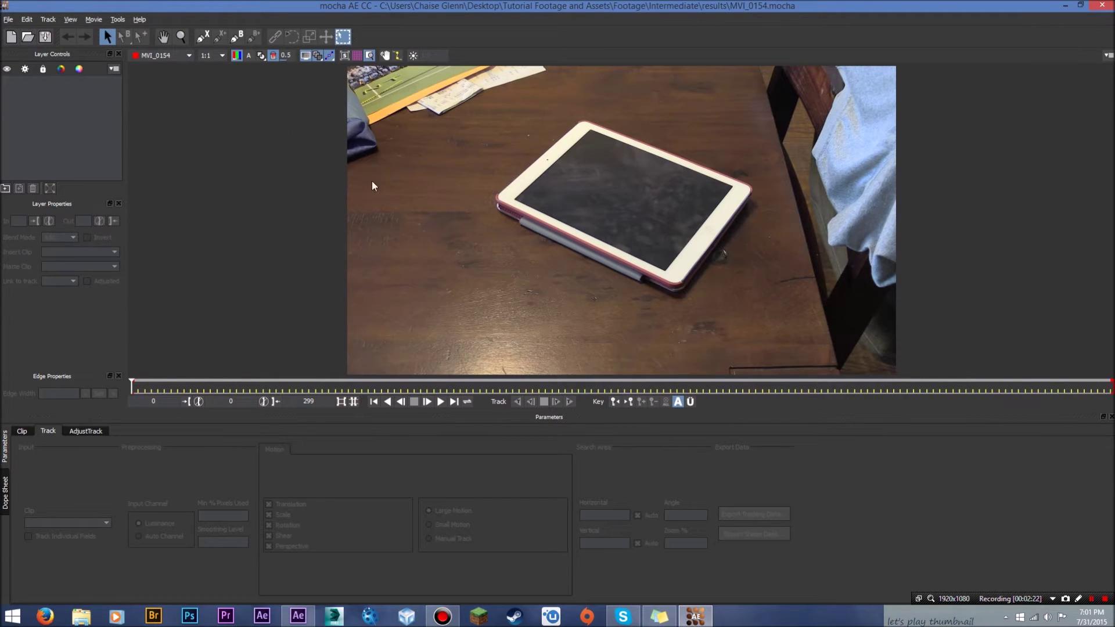
# - Draw a four-point X-spline tracking shape around the tablet
pyautogui.click(202, 40)
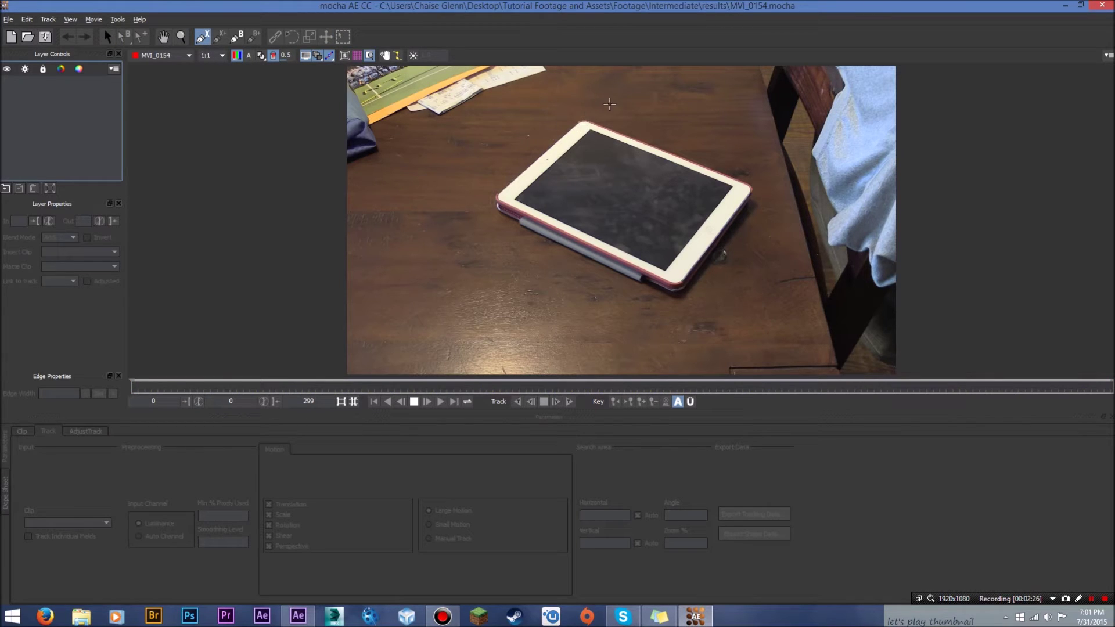
pyautogui.click(580, 110)
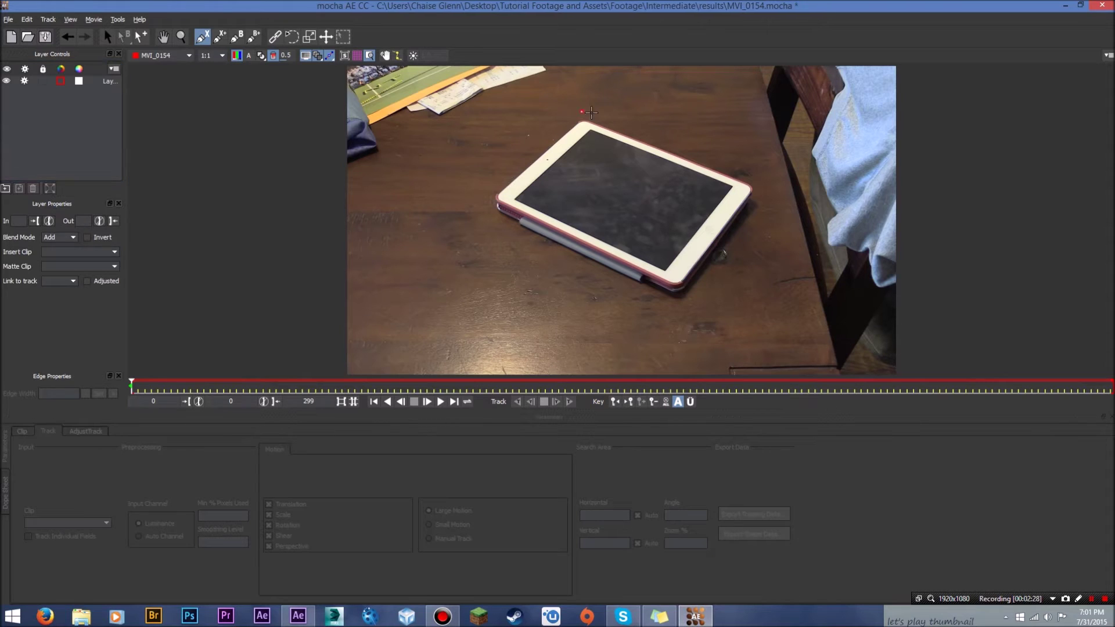
pyautogui.click(767, 183)
pyautogui.click(681, 314)
pyautogui.click(470, 205)
pyautogui.rightClick(429, 276)
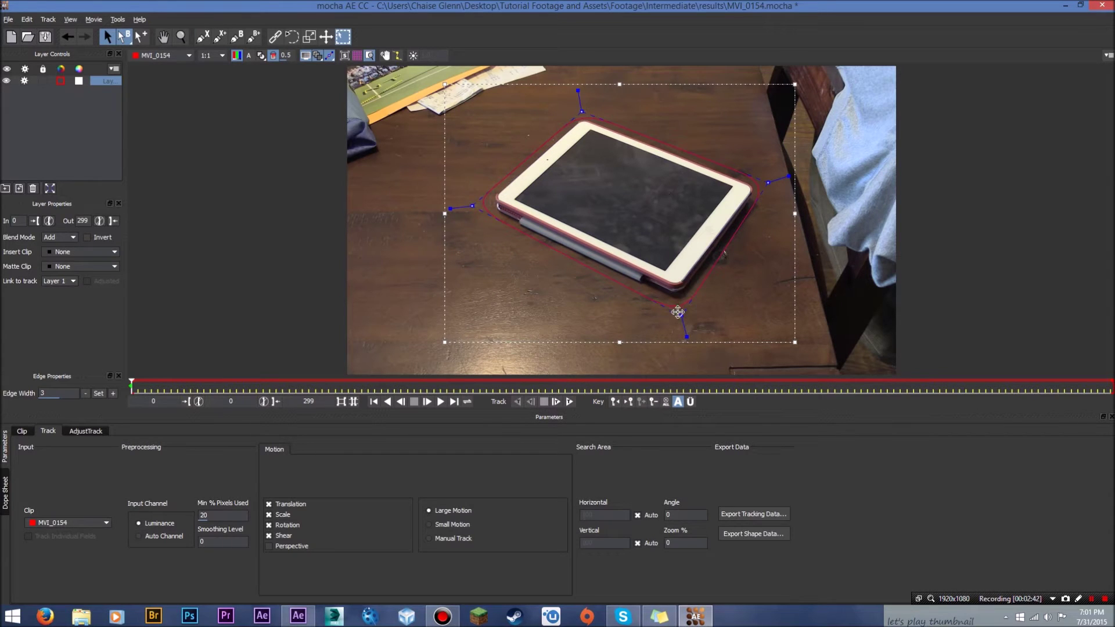
# - Refine the shape's points to fit the tablet and display the planar surface
pyautogui.moveTo(678, 313); pyautogui.dragTo(685, 311)
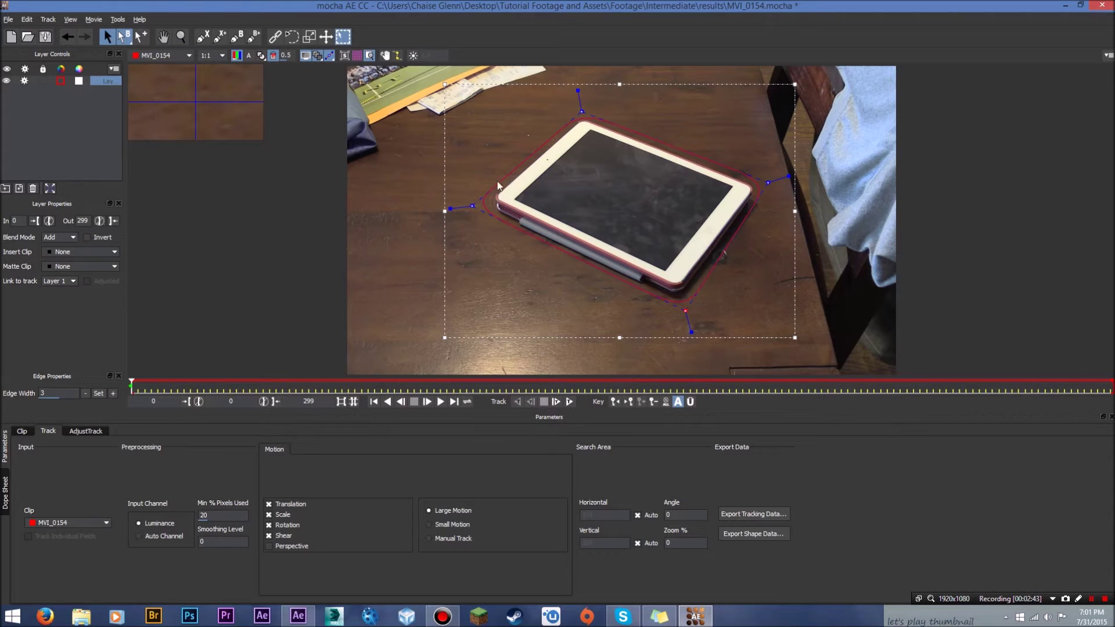
pyautogui.moveTo(766, 182); pyautogui.dragTo(773, 181)
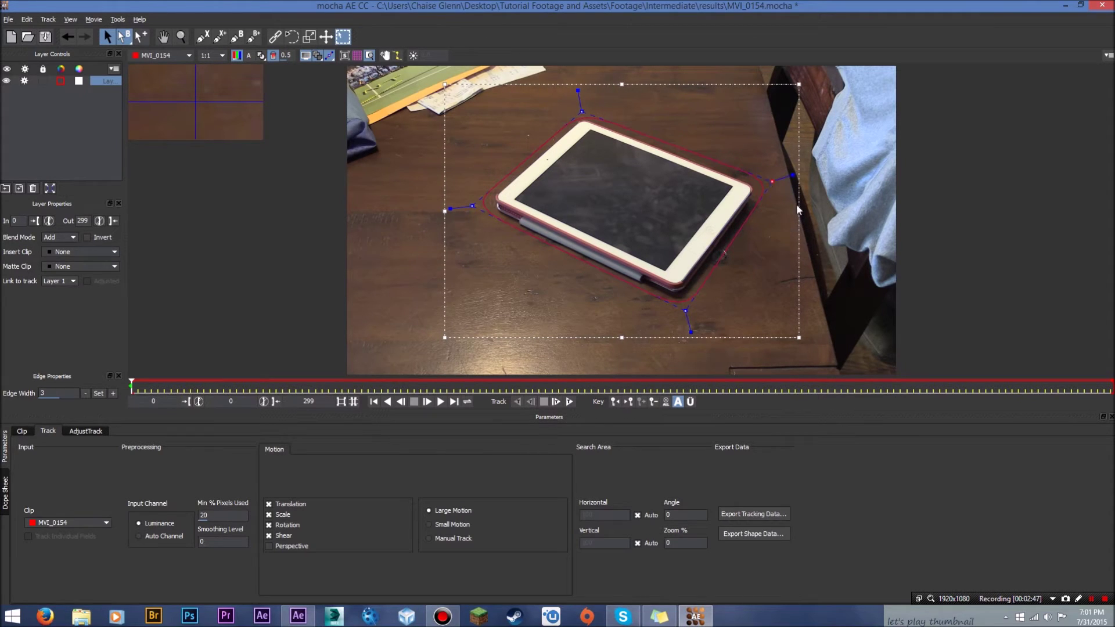
pyautogui.moveTo(772, 182); pyautogui.dragTo(771, 182)
pyautogui.moveTo(581, 111); pyautogui.dragTo(576, 107)
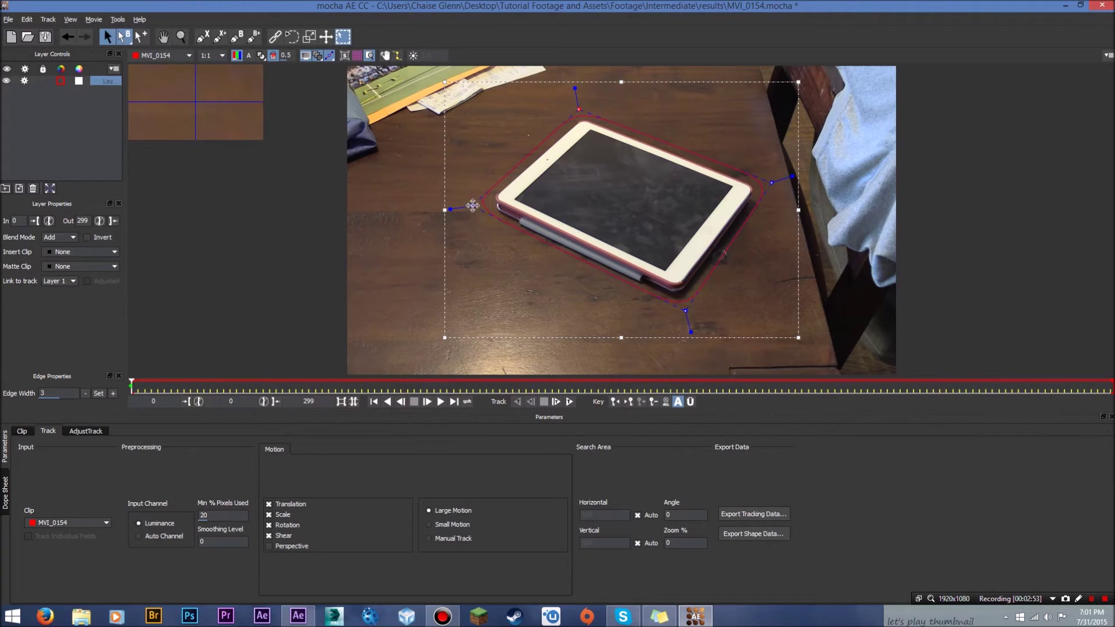
pyautogui.moveTo(468, 206); pyautogui.dragTo(470, 206)
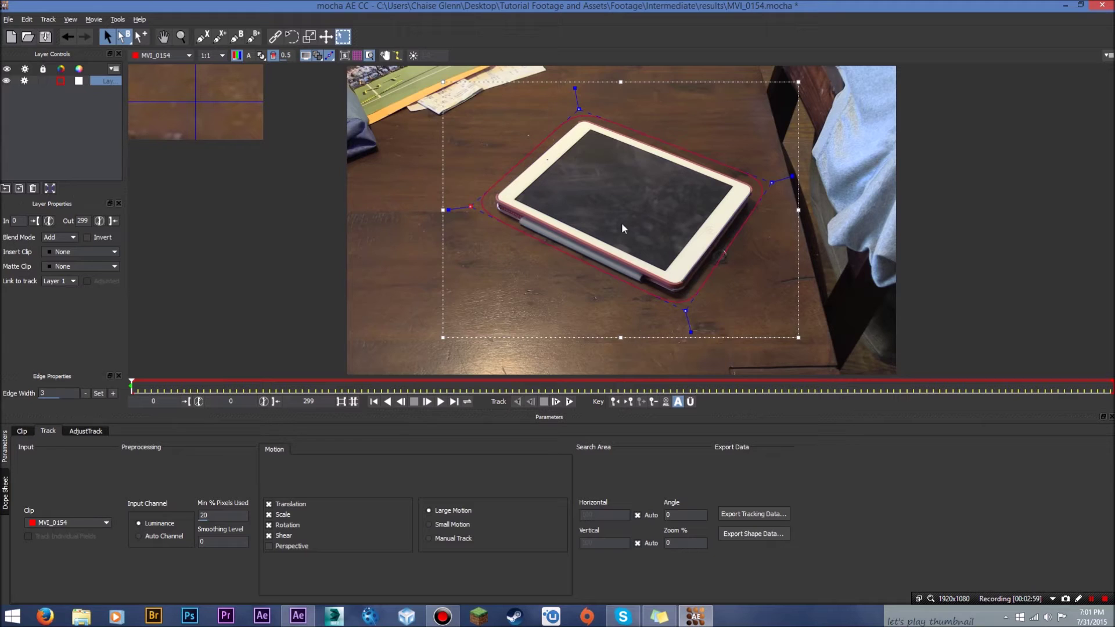
pyautogui.click(344, 54)
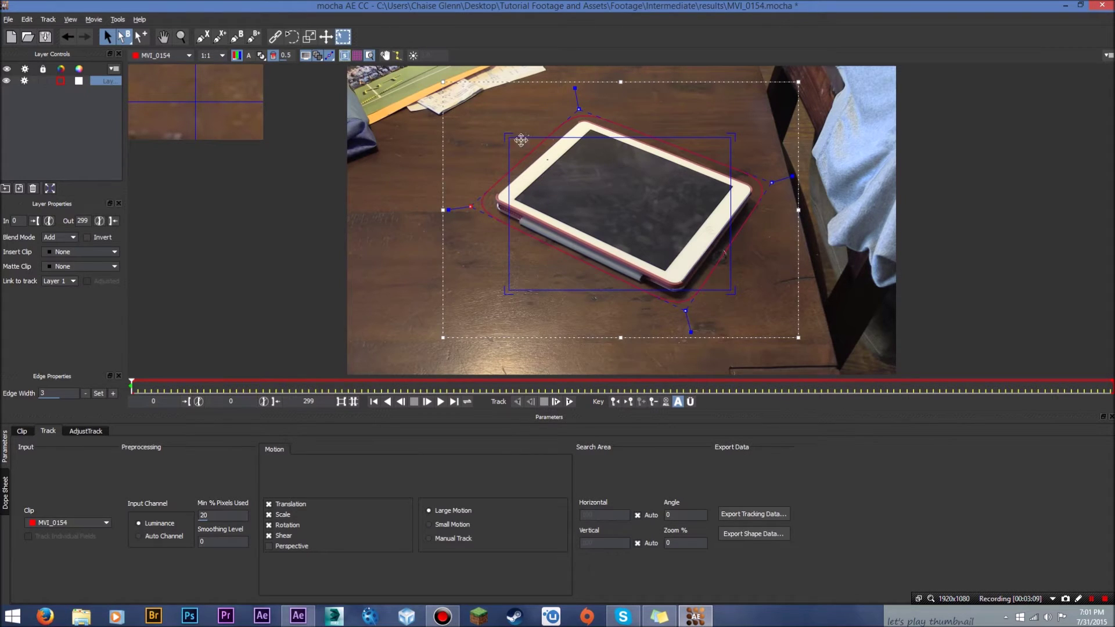
# - Pin the planar surface's four corners to the iPad screen corners, narrow the search area, and track forward
pyautogui.moveTo(507, 137); pyautogui.dragTo(588, 130)
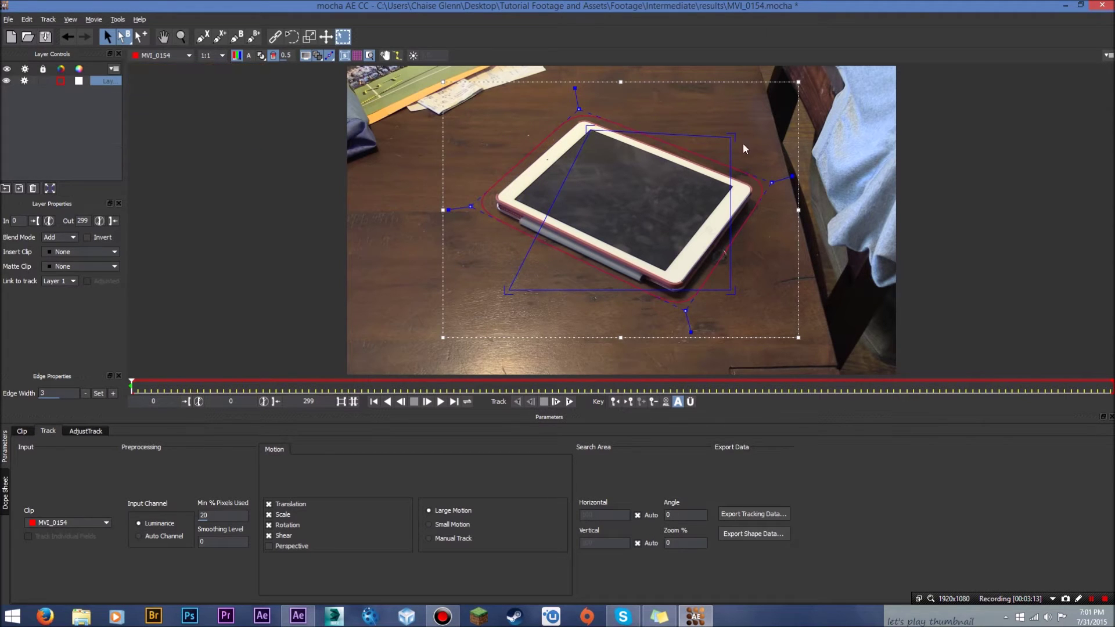
pyautogui.moveTo(731, 139); pyautogui.dragTo(732, 185)
pyautogui.moveTo(733, 292); pyautogui.dragTo(666, 272)
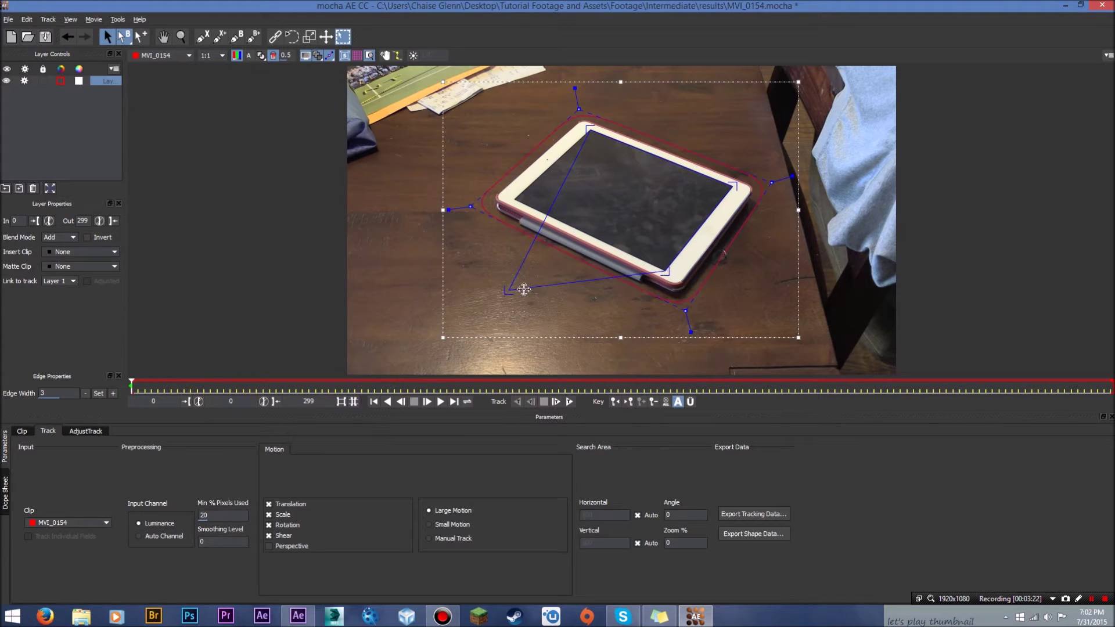
pyautogui.moveTo(506, 291); pyautogui.dragTo(515, 201)
pyautogui.moveTo(791, 178)
pyautogui.mouseDown()
pyautogui.moveTo(773, 182)
pyautogui.moveTo(790, 182)
pyautogui.mouseUp()
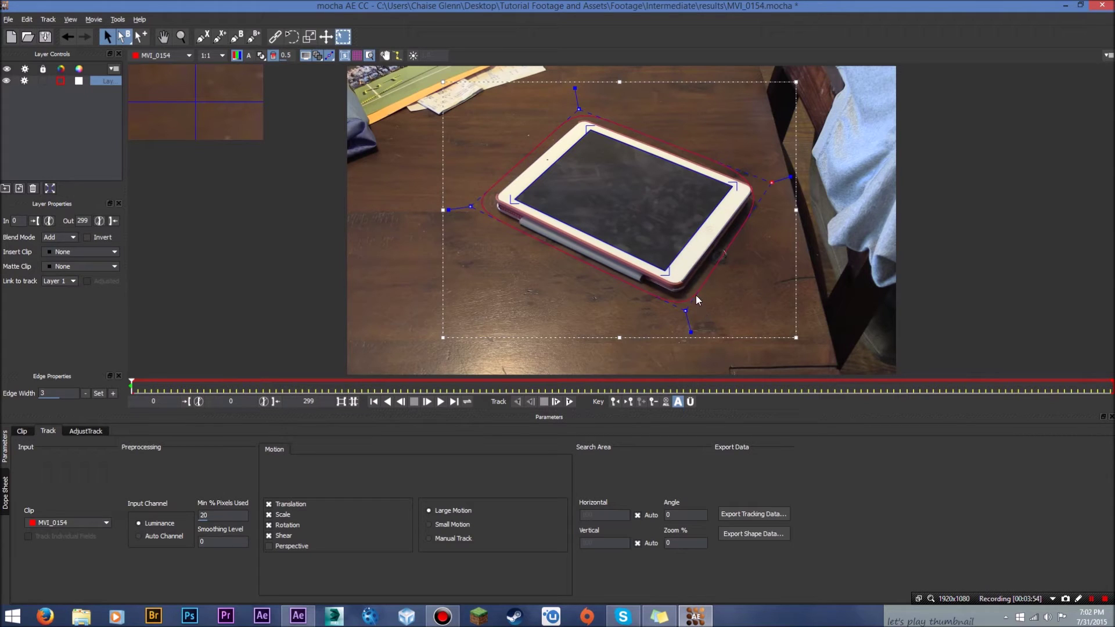
pyautogui.click(569, 401)
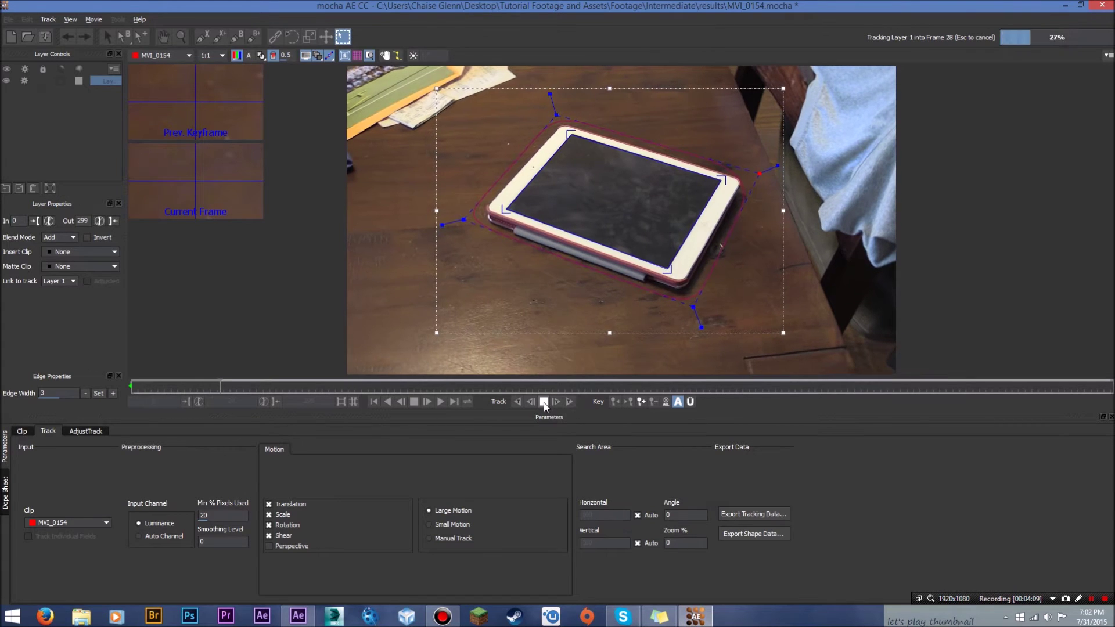
# - Track forward, stopping at frames 30, 39 and 46 to realign drifting surface corners
pyautogui.click(544, 402)
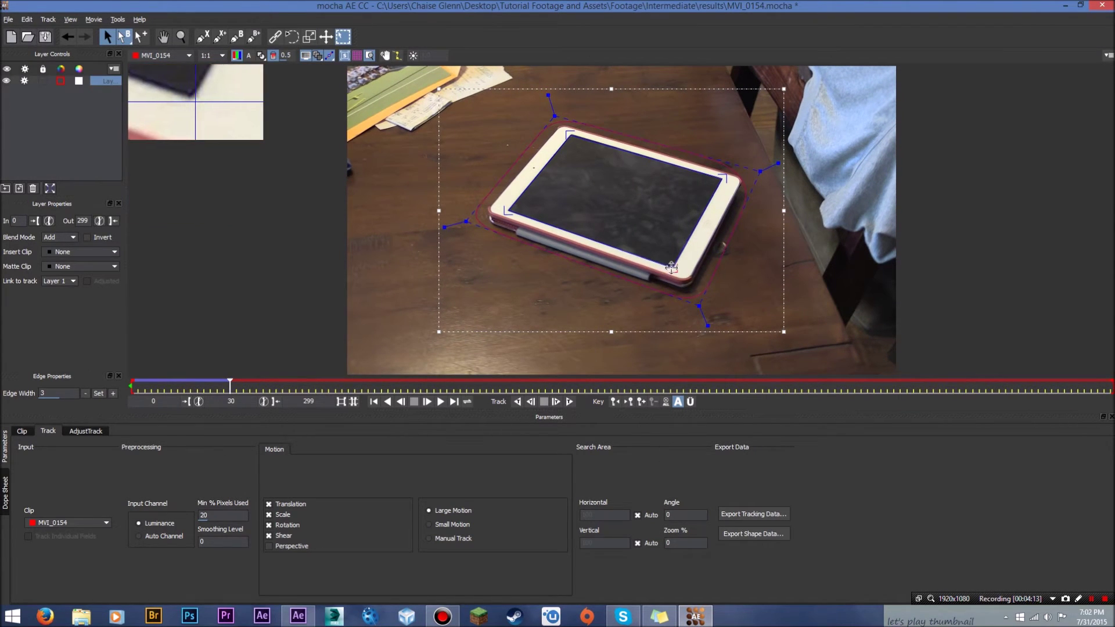
pyautogui.click(568, 401)
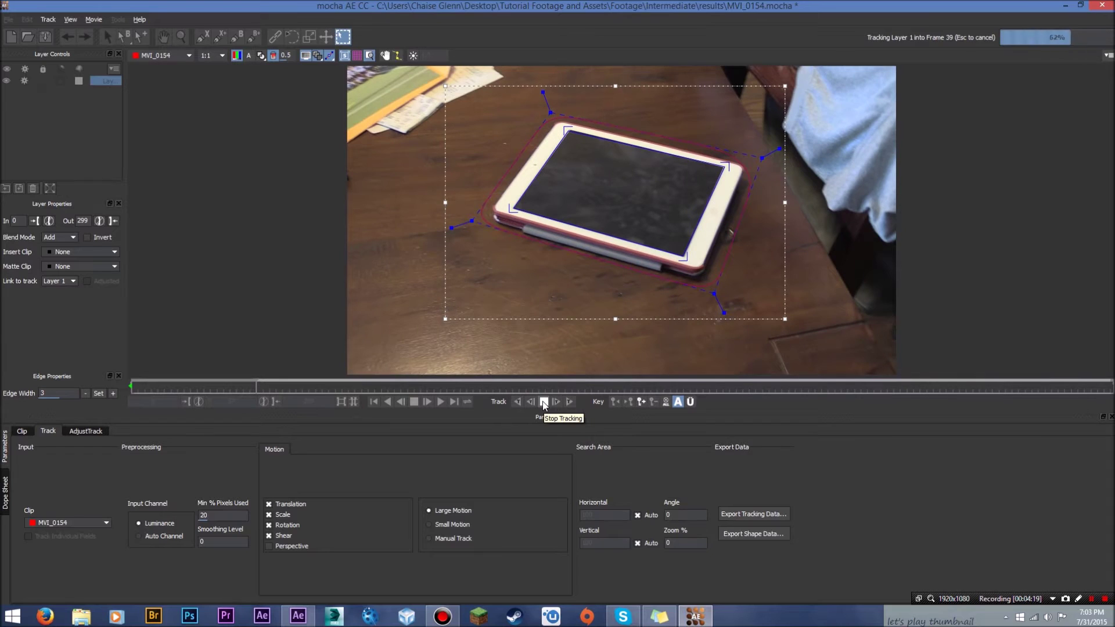
pyautogui.click(544, 402)
pyautogui.moveTo(567, 133); pyautogui.dragTo(569, 133)
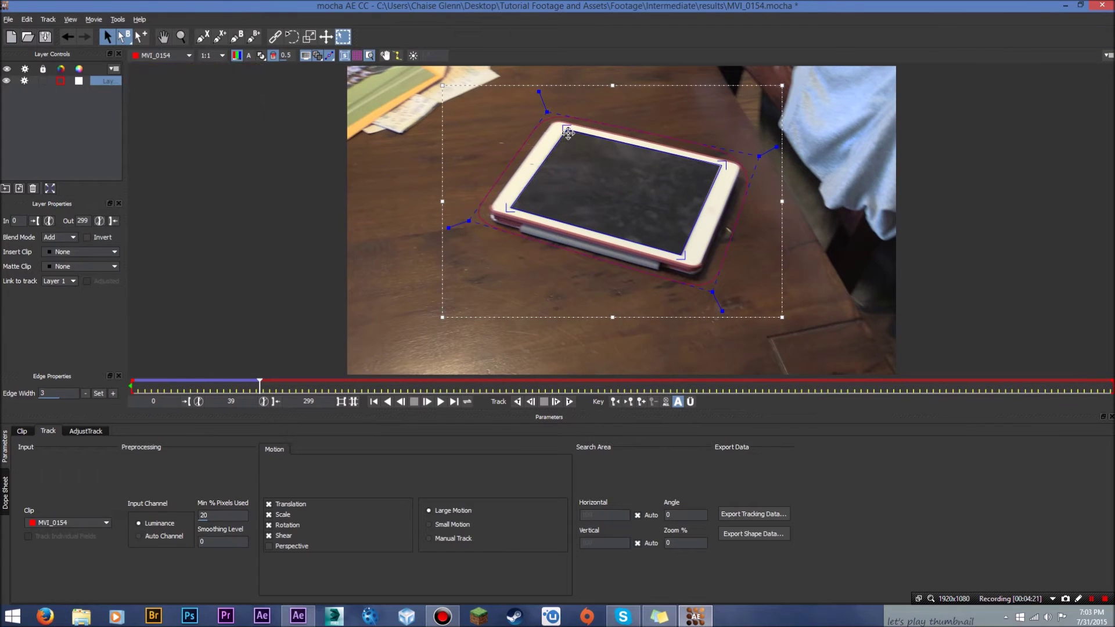
pyautogui.moveTo(723, 165); pyautogui.dragTo(718, 167)
pyautogui.click(558, 400)
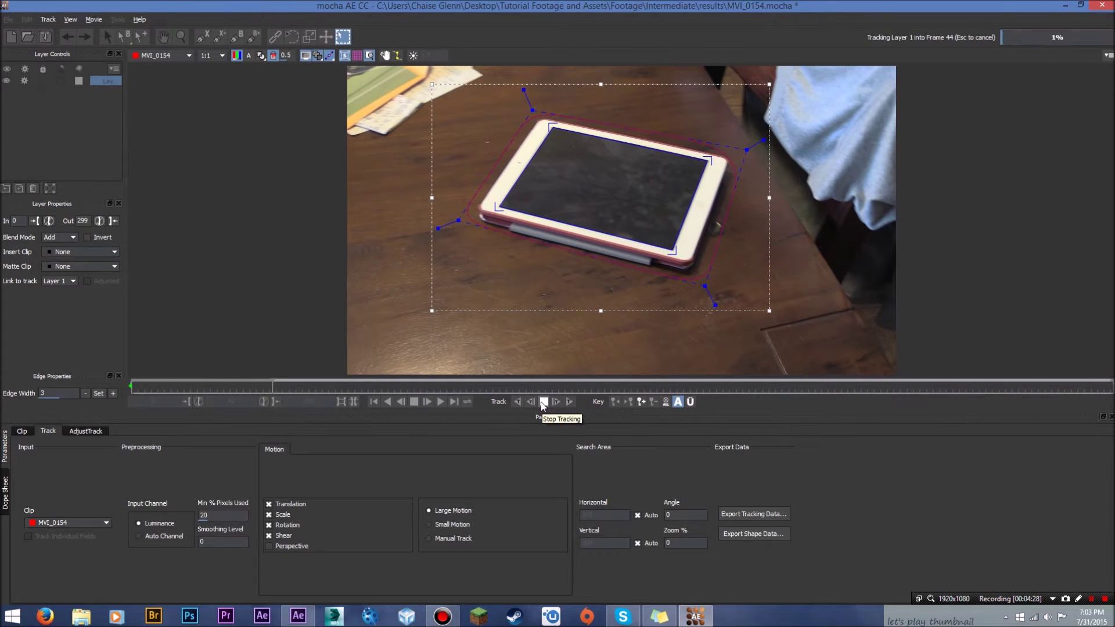
pyautogui.click(542, 402)
pyautogui.moveTo(671, 249); pyautogui.dragTo(672, 249)
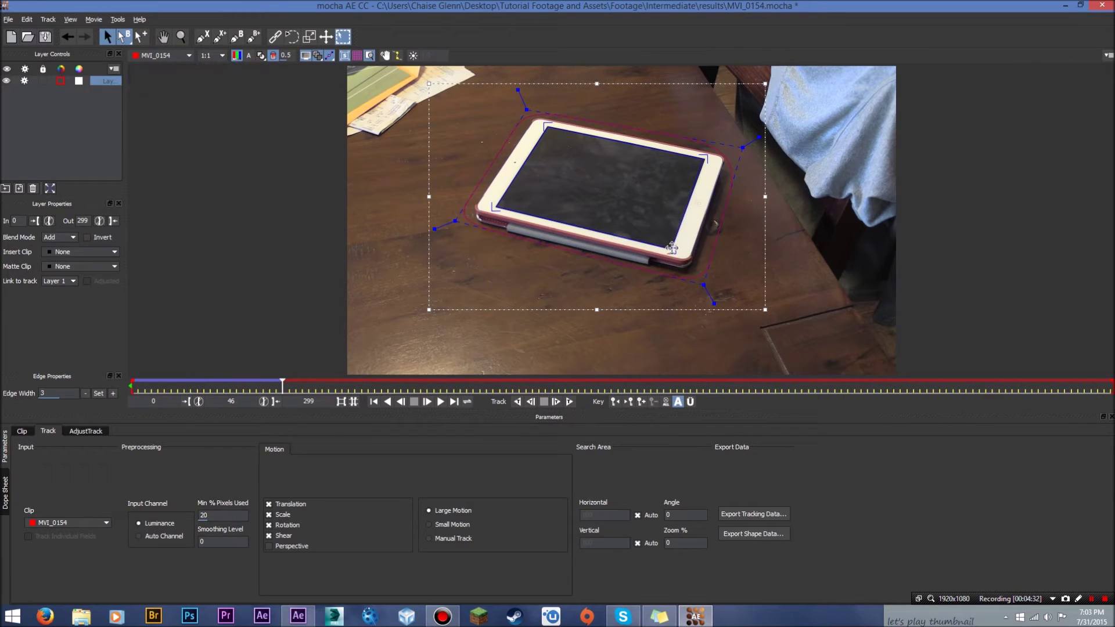
pyautogui.moveTo(706, 159); pyautogui.dragTo(707, 159)
pyautogui.click(555, 402)
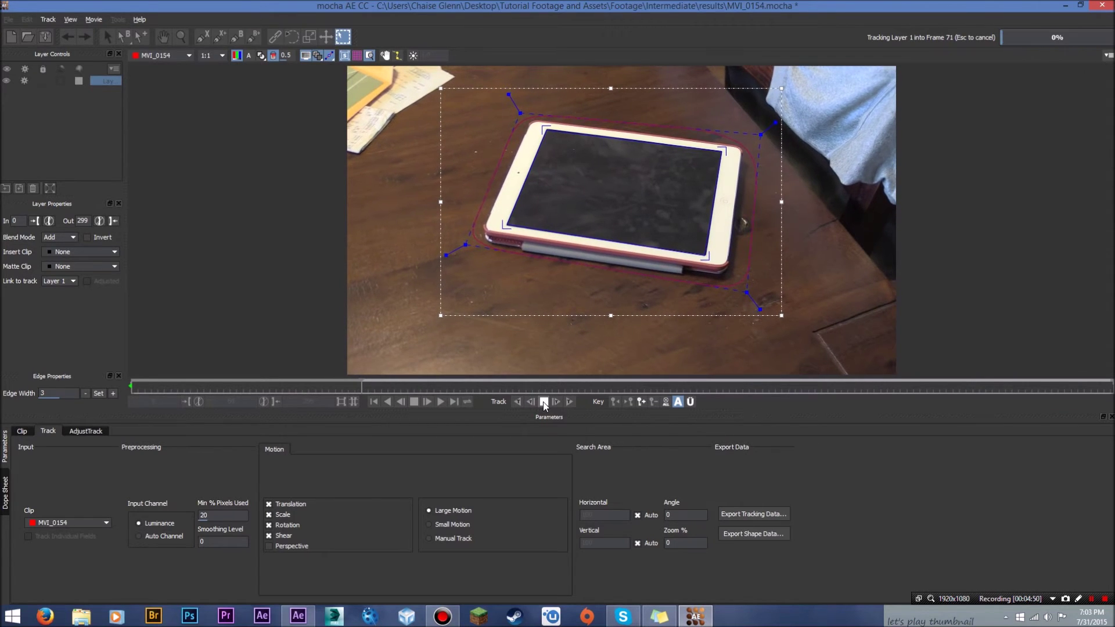
# - Continue tracking to frame 97, correcting surface corners at frames 70, 82 and 88
pyautogui.click(544, 402)
pyautogui.moveTo(708, 256); pyautogui.dragTo(707, 256)
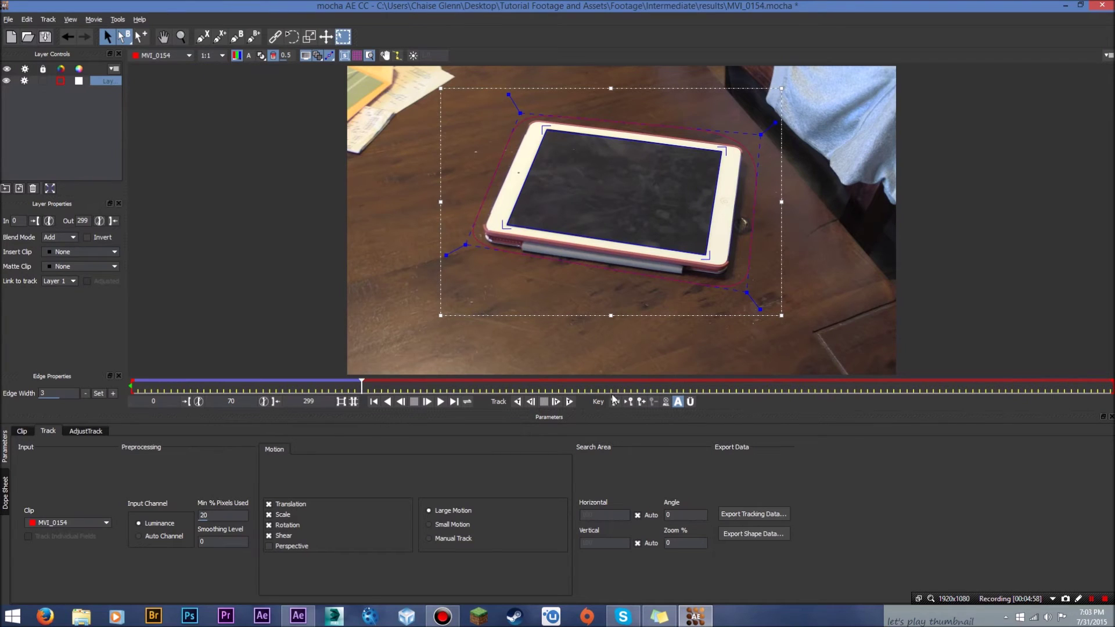
pyautogui.click(569, 402)
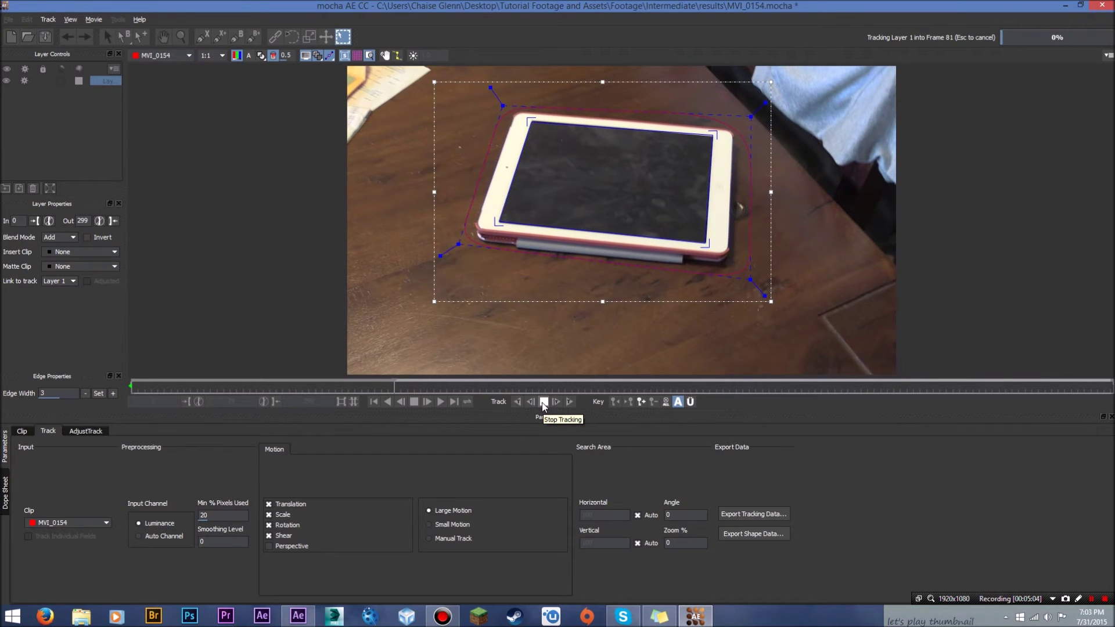
pyautogui.click(543, 402)
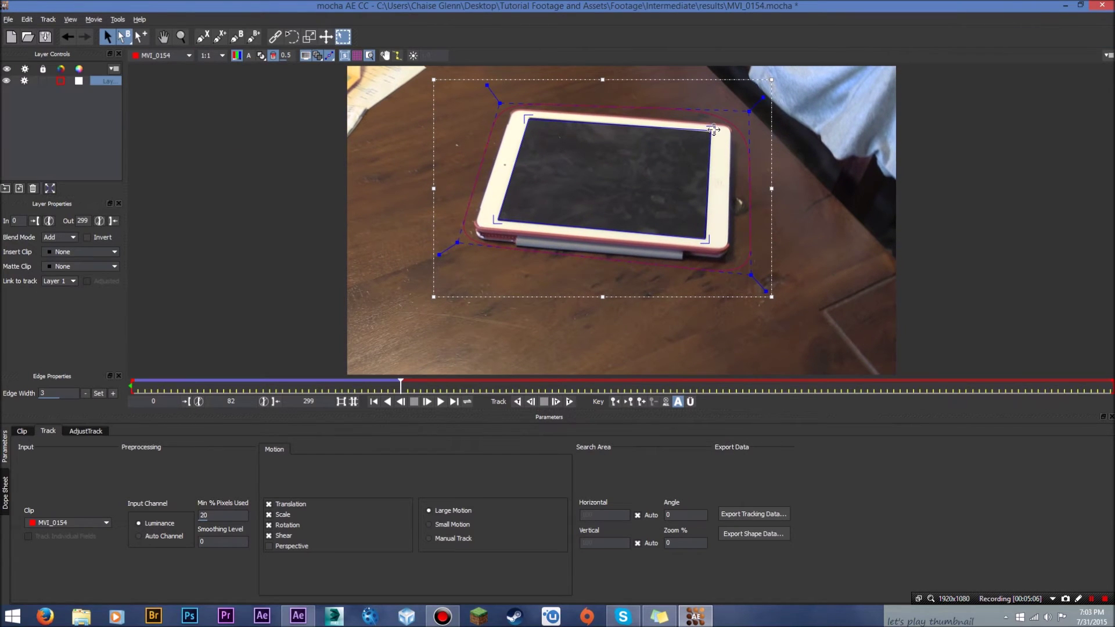
pyautogui.moveTo(713, 129); pyautogui.dragTo(712, 132)
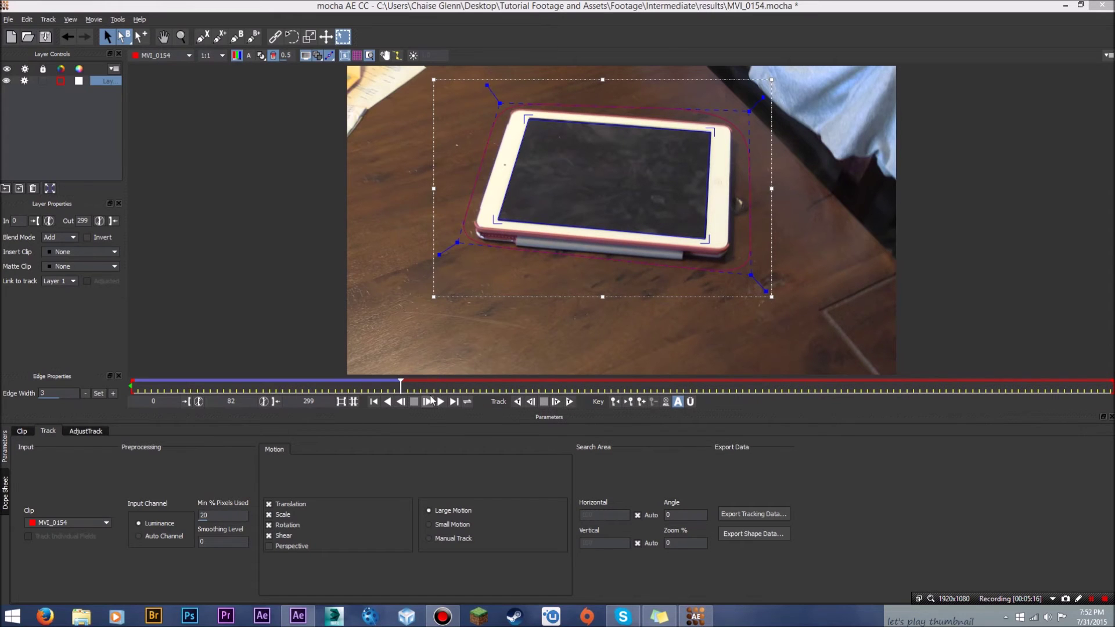
pyautogui.click(556, 402)
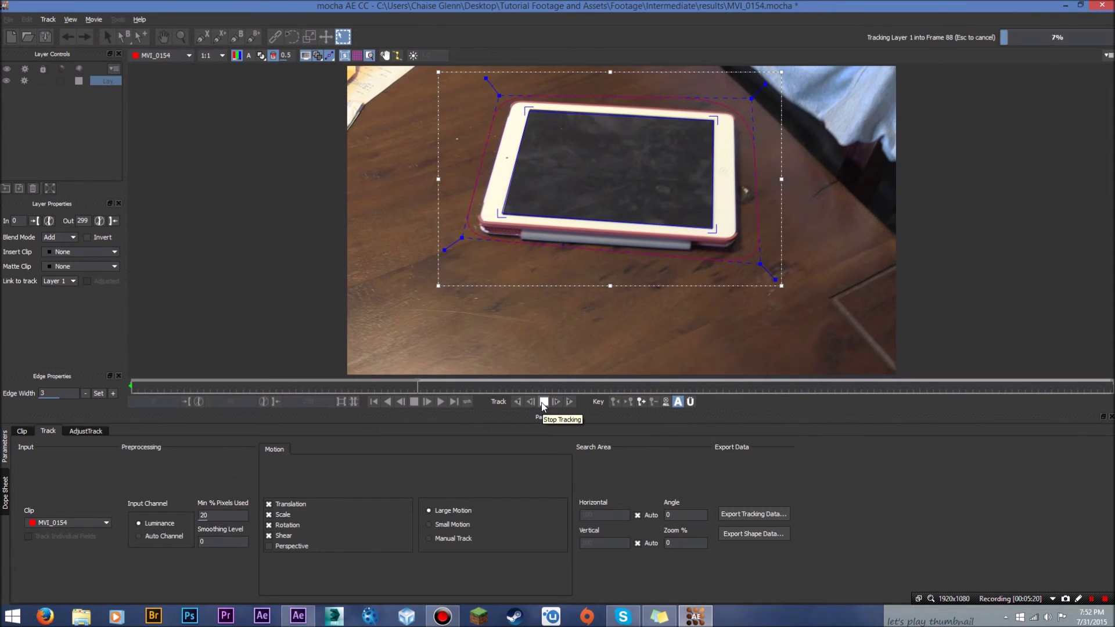
pyautogui.click(542, 402)
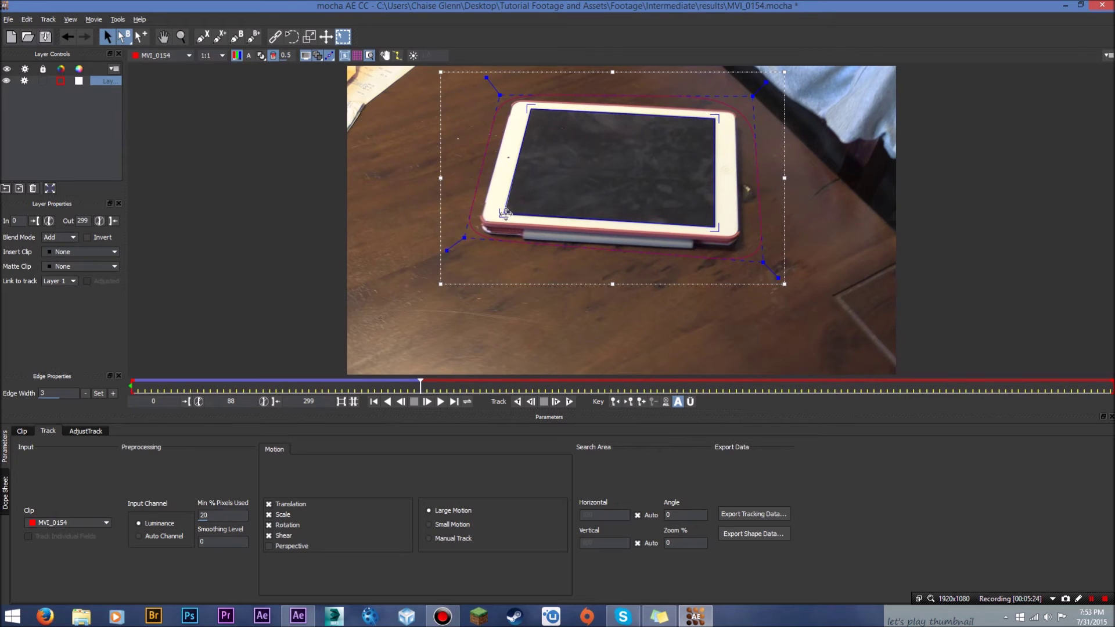
pyautogui.moveTo(503, 216); pyautogui.dragTo(507, 214)
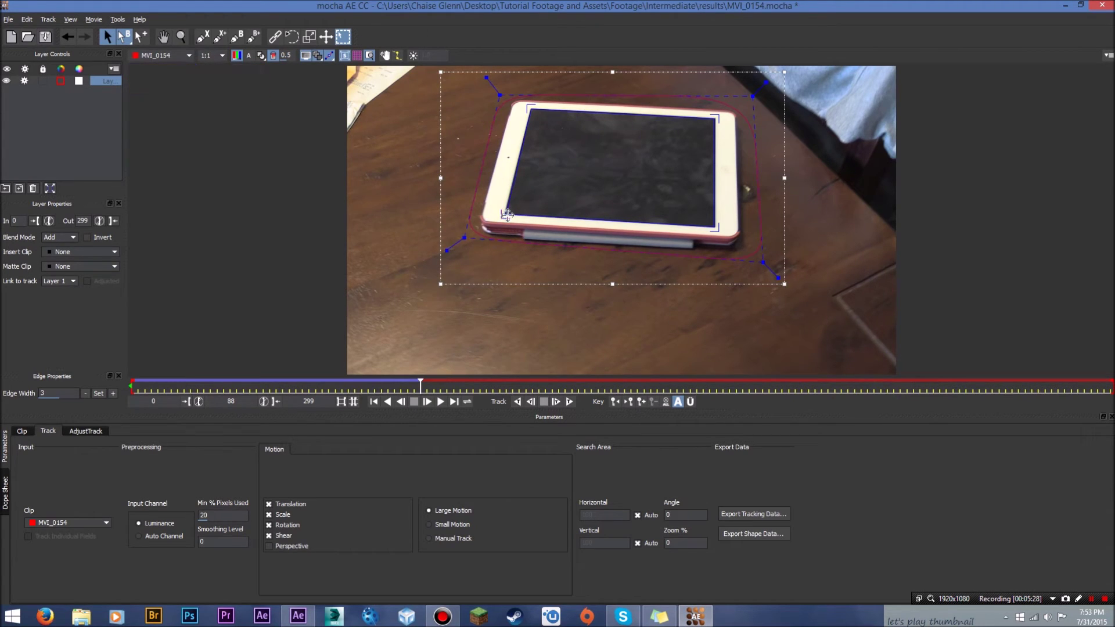
pyautogui.click(567, 403)
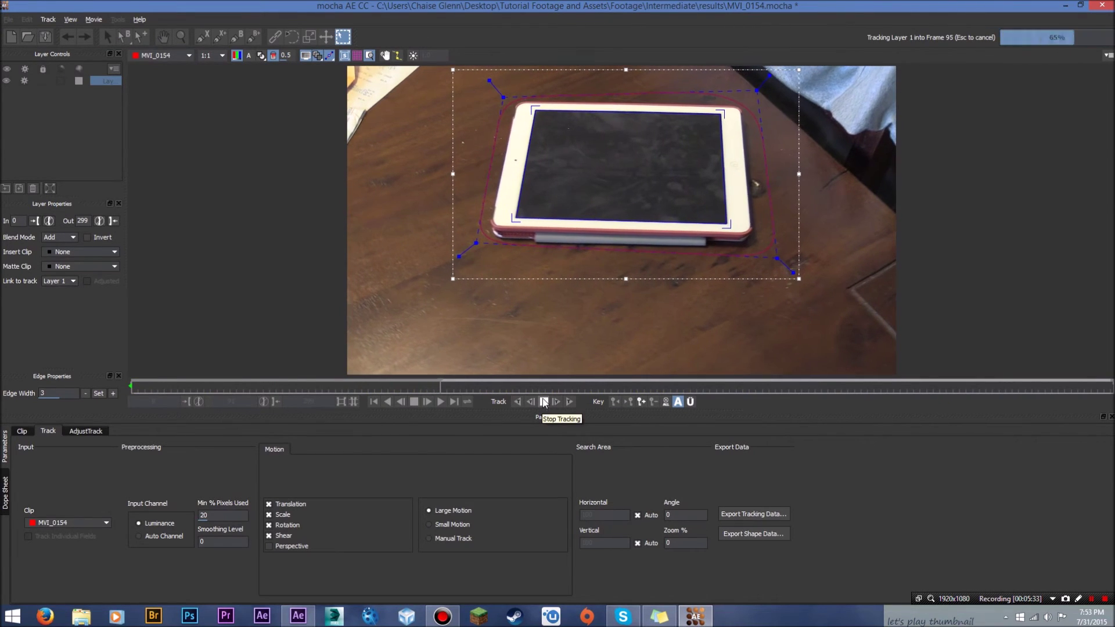
pyautogui.click(544, 402)
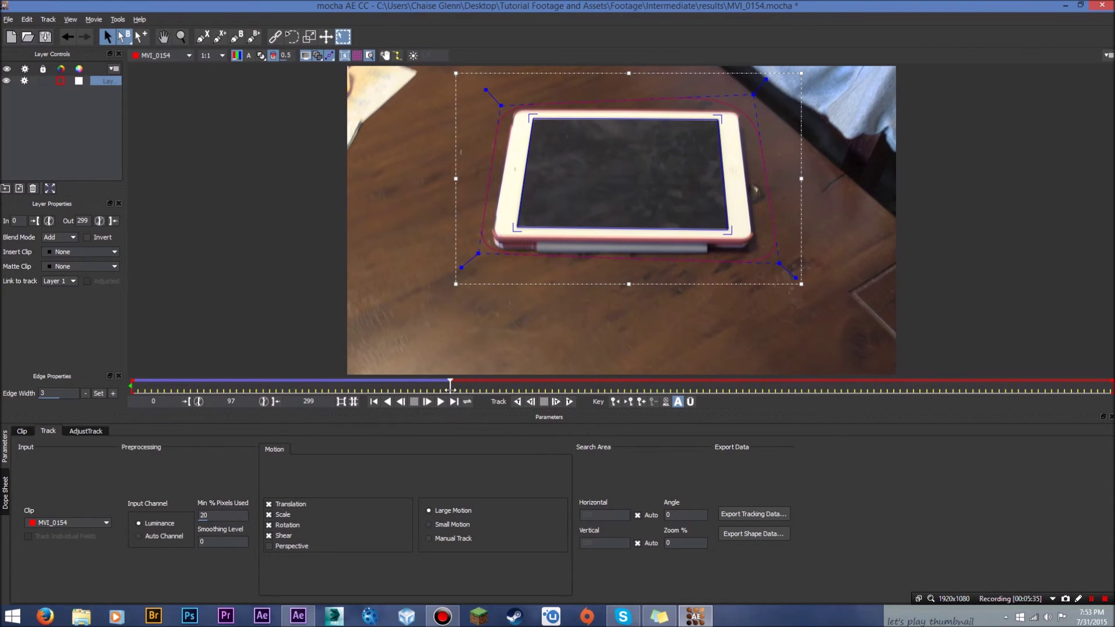
# - Realign all four surface corners near the clip start and retrack forward from frame 0
pyautogui.moveTo(407, 385); pyautogui.dragTo(130, 388)
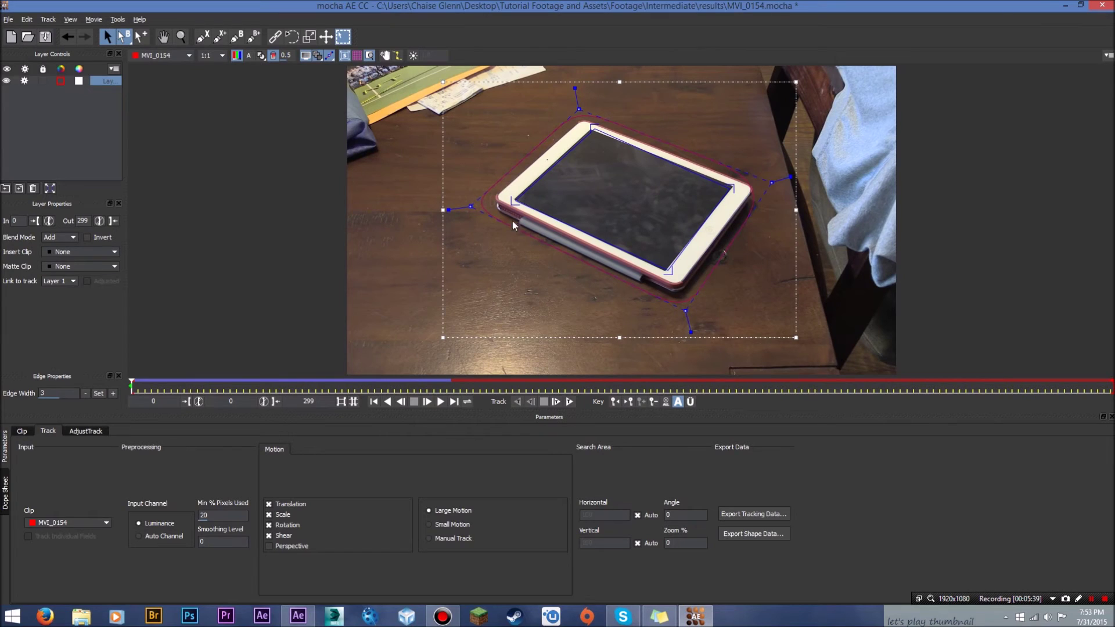
pyautogui.moveTo(513, 198); pyautogui.dragTo(513, 201)
pyautogui.moveTo(670, 273); pyautogui.dragTo(667, 273)
pyautogui.moveTo(734, 187); pyautogui.dragTo(736, 184)
pyautogui.moveTo(593, 131); pyautogui.dragTo(590, 128)
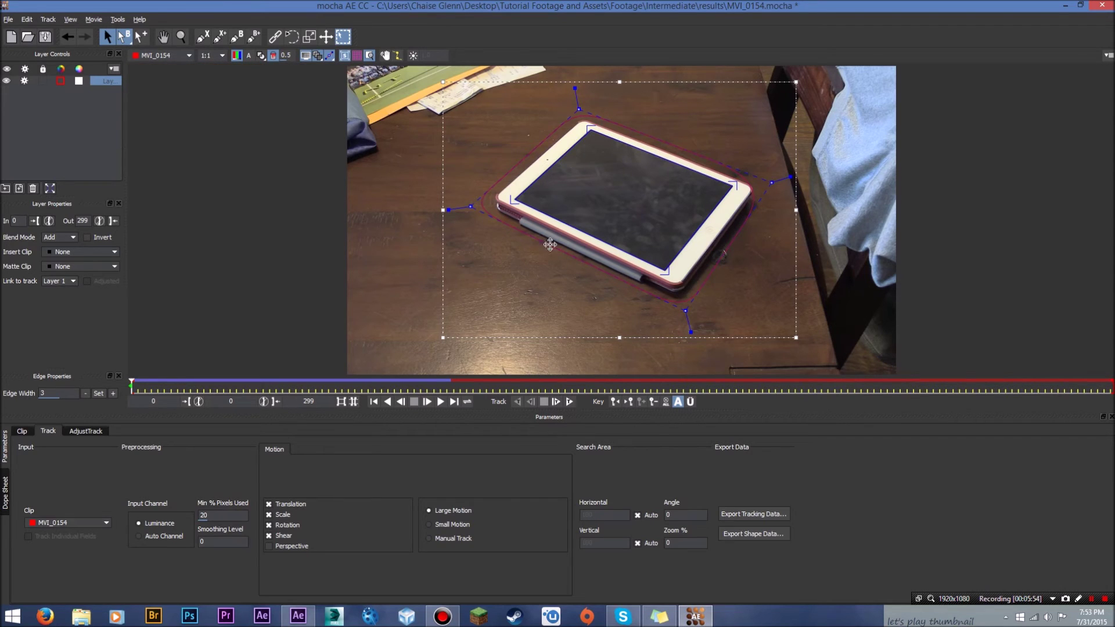
pyautogui.click(428, 402)
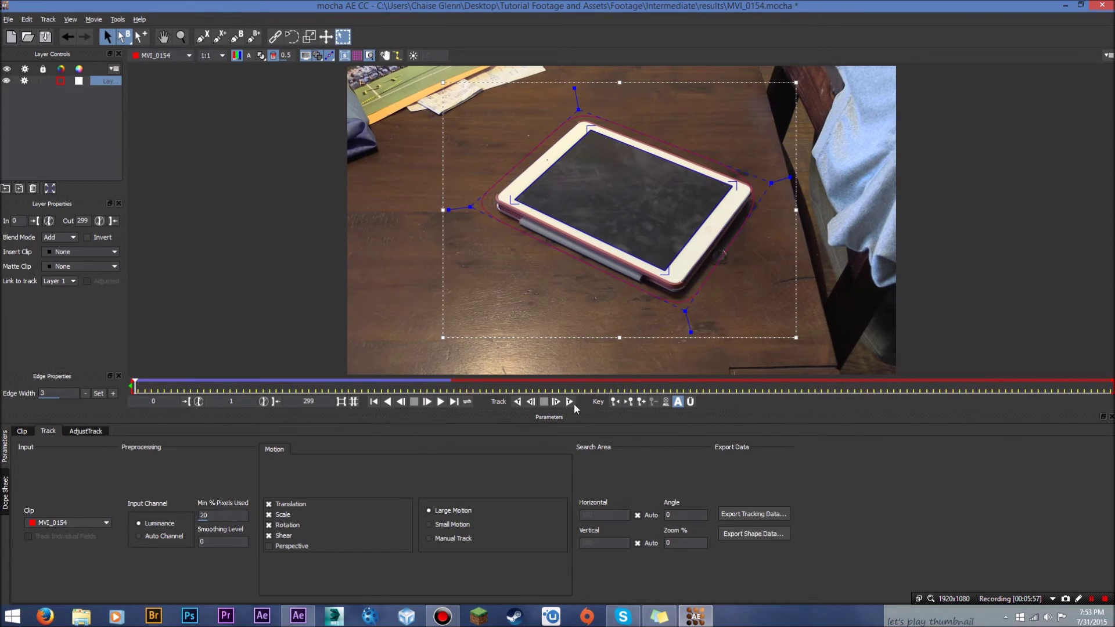
pyautogui.click(401, 402)
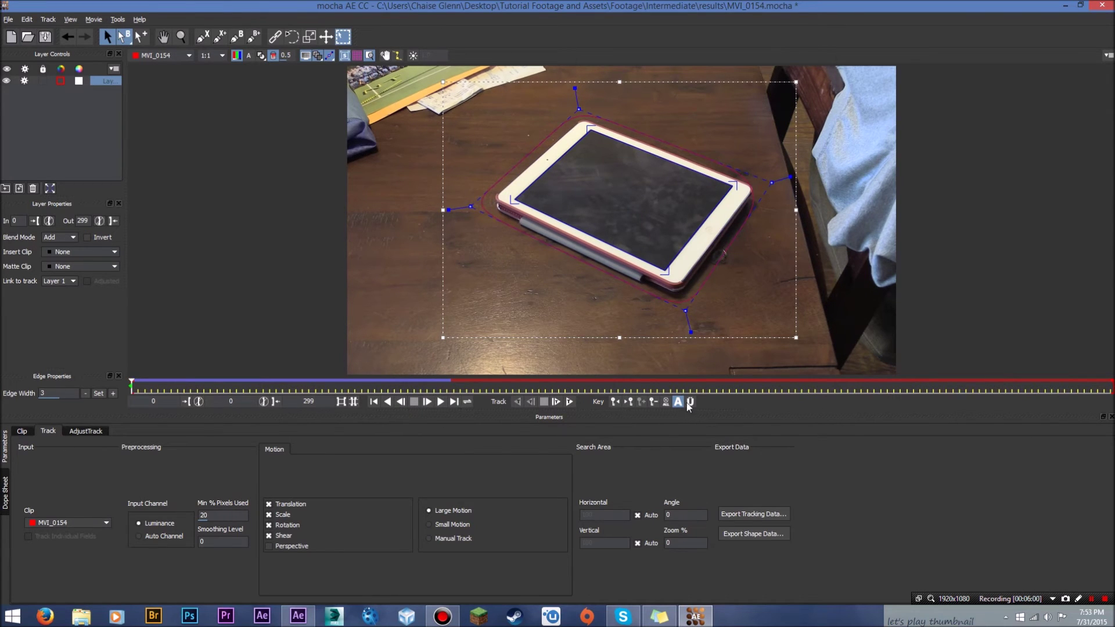
pyautogui.click(569, 401)
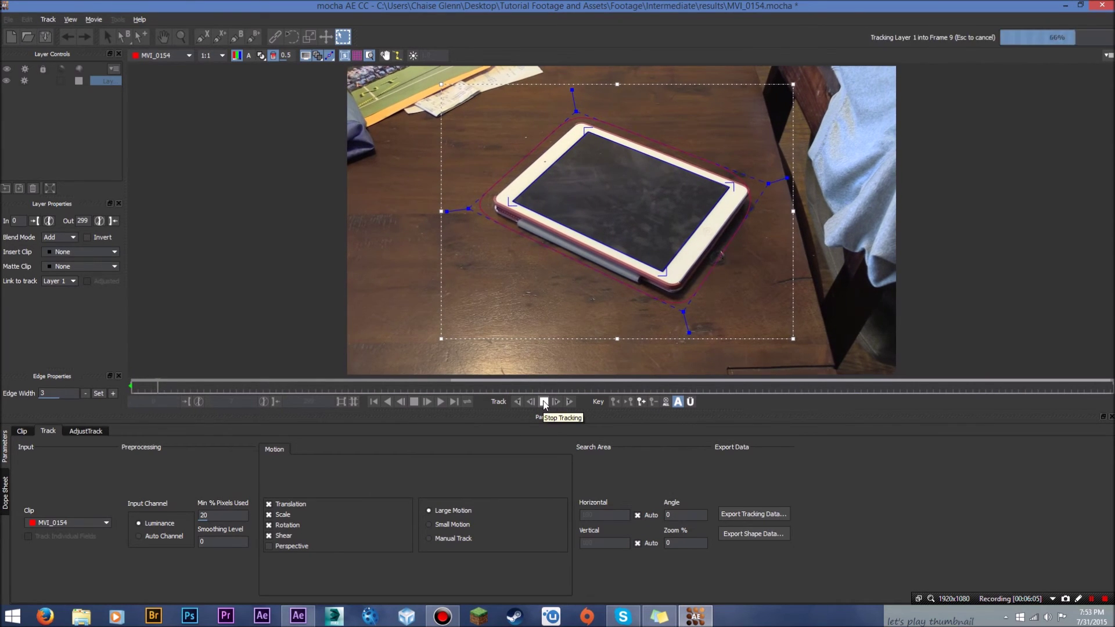
# - Stop at frame 9 and refine the surface corners on later frames
pyautogui.click(544, 402)
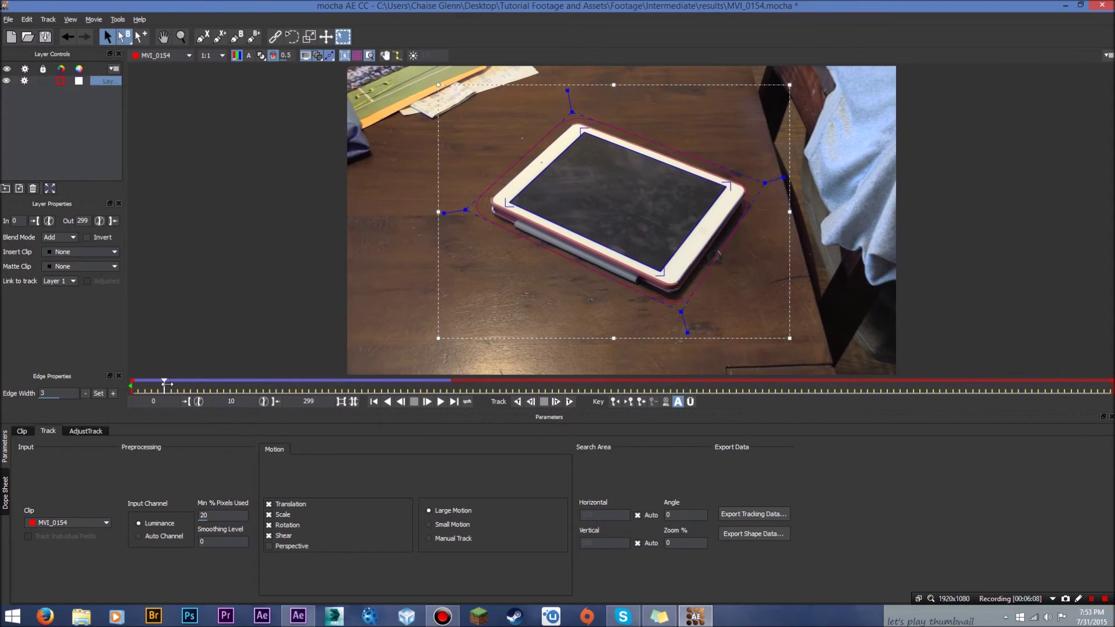
pyautogui.moveTo(160, 384); pyautogui.dragTo(303, 400)
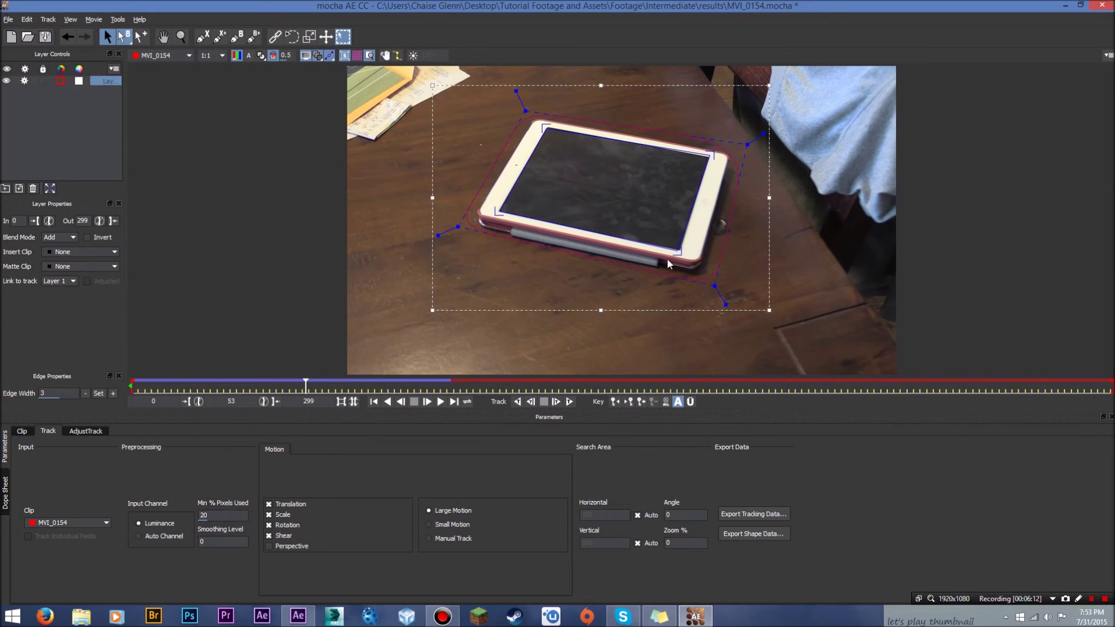
pyautogui.moveTo(679, 253); pyautogui.dragTo(680, 250)
pyautogui.moveTo(710, 153); pyautogui.dragTo(703, 160)
pyautogui.moveTo(304, 384); pyautogui.dragTo(410, 390)
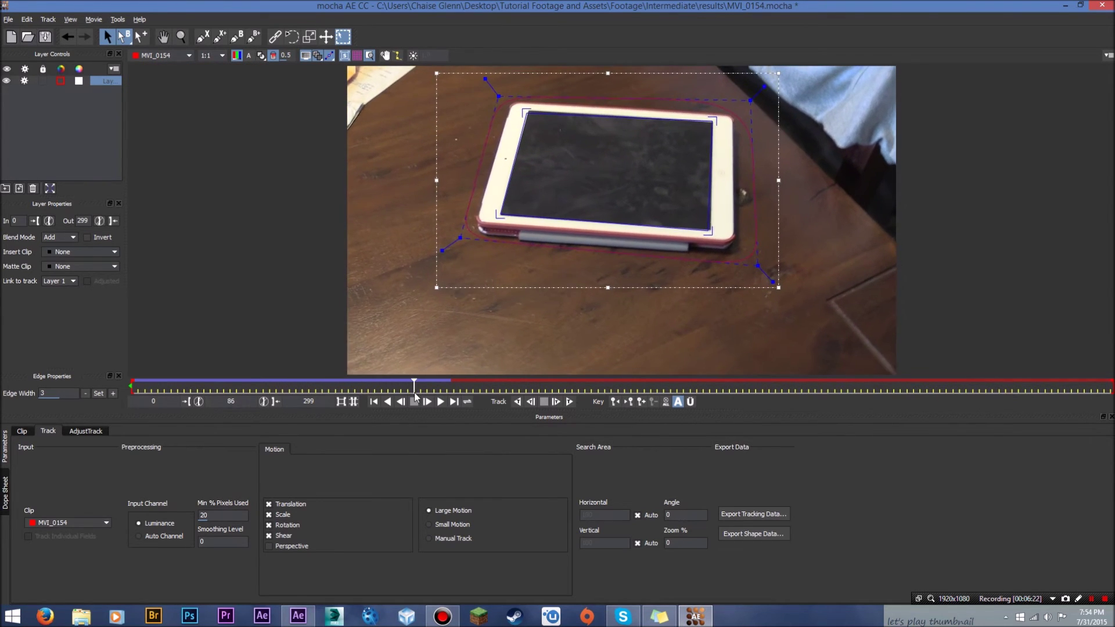
pyautogui.moveTo(526, 111); pyautogui.dragTo(530, 109)
pyautogui.moveTo(708, 234); pyautogui.dragTo(710, 233)
pyautogui.moveTo(714, 121); pyautogui.dragTo(715, 122)
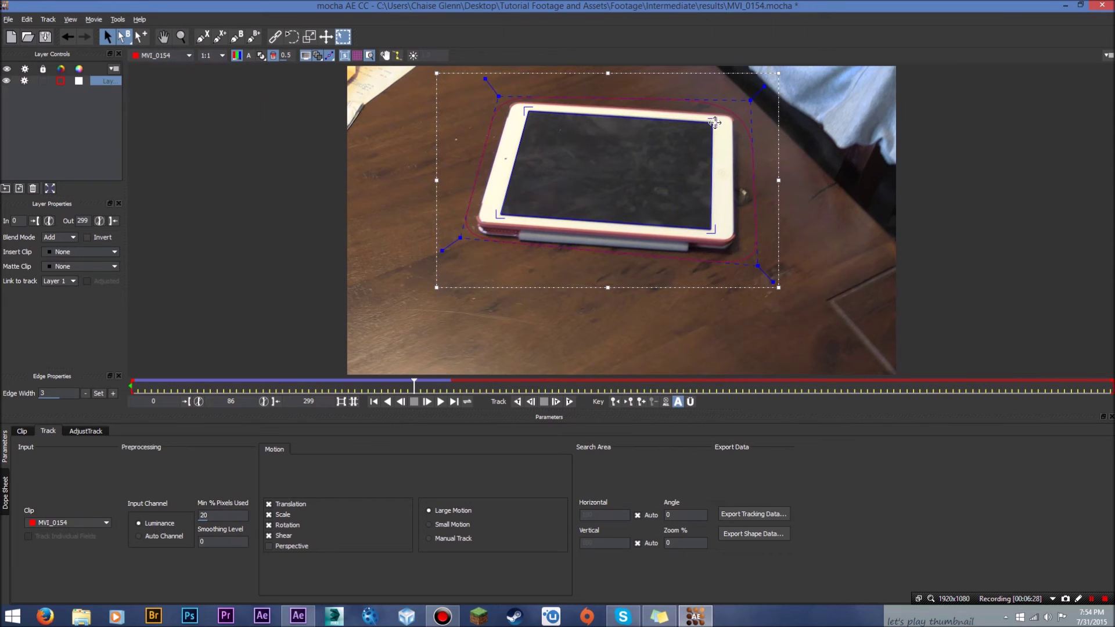
# - Refit the bottom-right, top-right and top-left corners on an earlier frame and track forward again
pyautogui.moveTo(405, 386); pyautogui.dragTo(590, 304)
pyautogui.moveTo(668, 267); pyautogui.dragTo(666, 268)
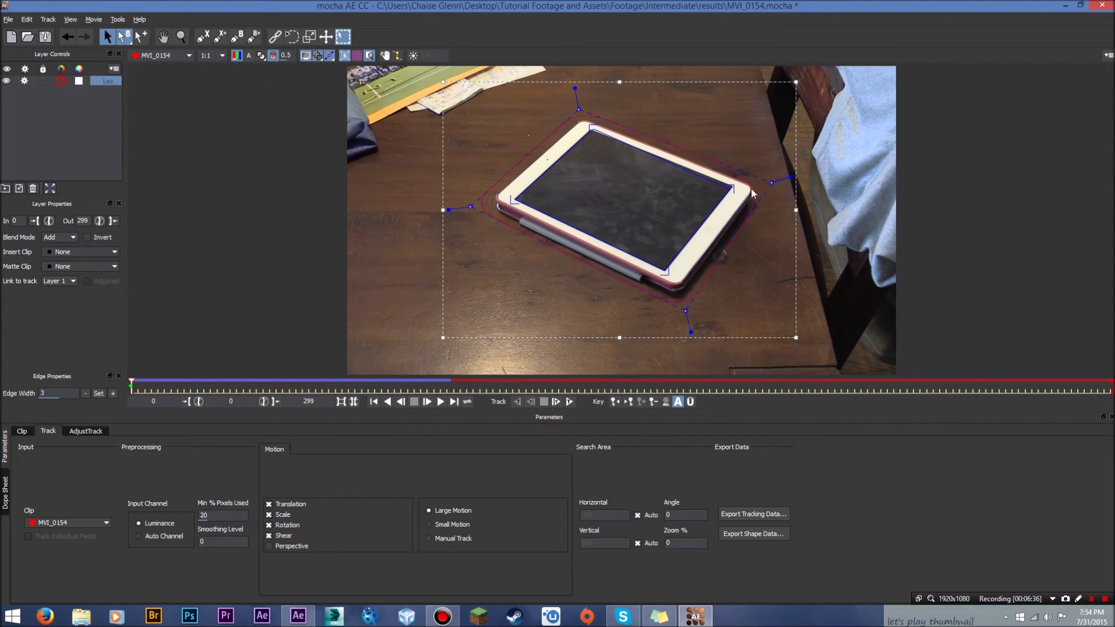
pyautogui.moveTo(731, 186); pyautogui.dragTo(735, 182)
pyautogui.moveTo(589, 130); pyautogui.dragTo(588, 130)
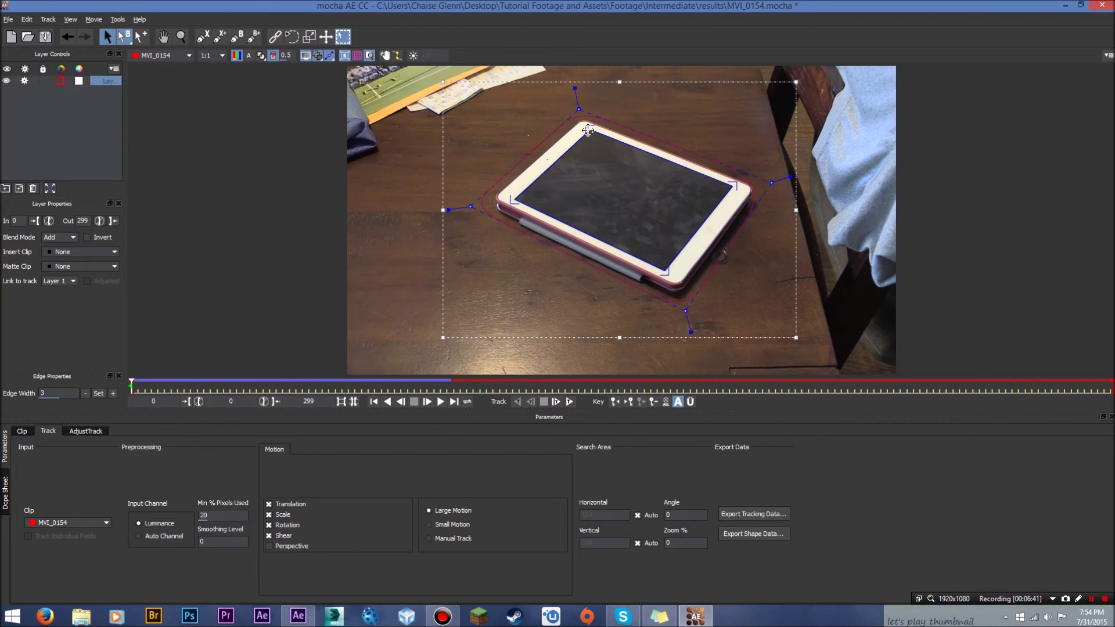
pyautogui.click(567, 401)
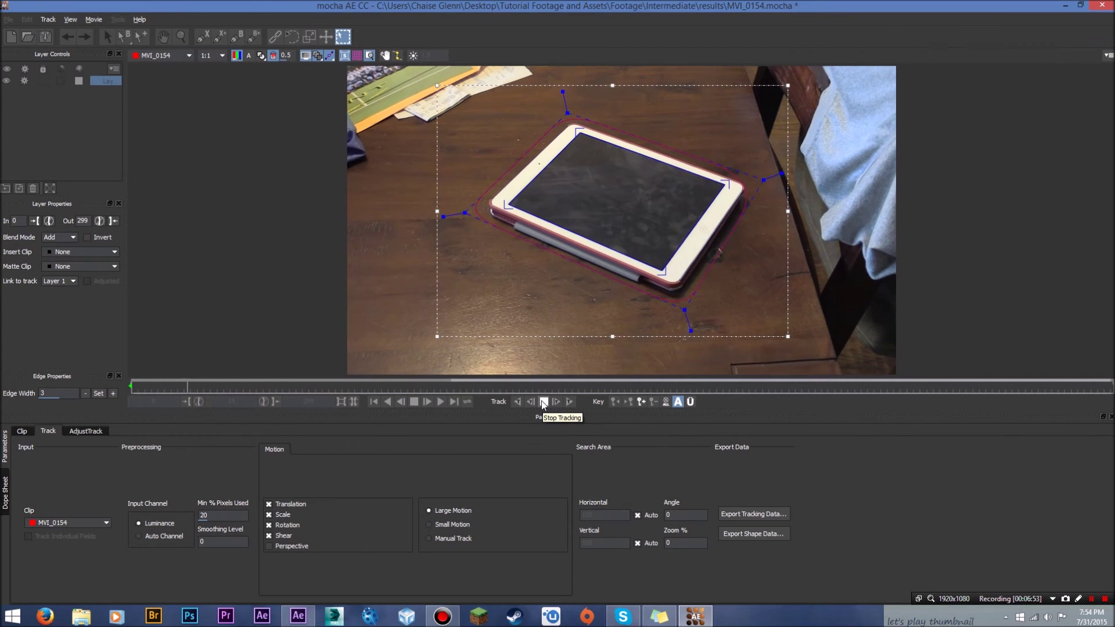
# - Stop tracking and review the track across later and opening frames
pyautogui.click(543, 401)
pyautogui.moveTo(160, 390); pyautogui.dragTo(334, 378)
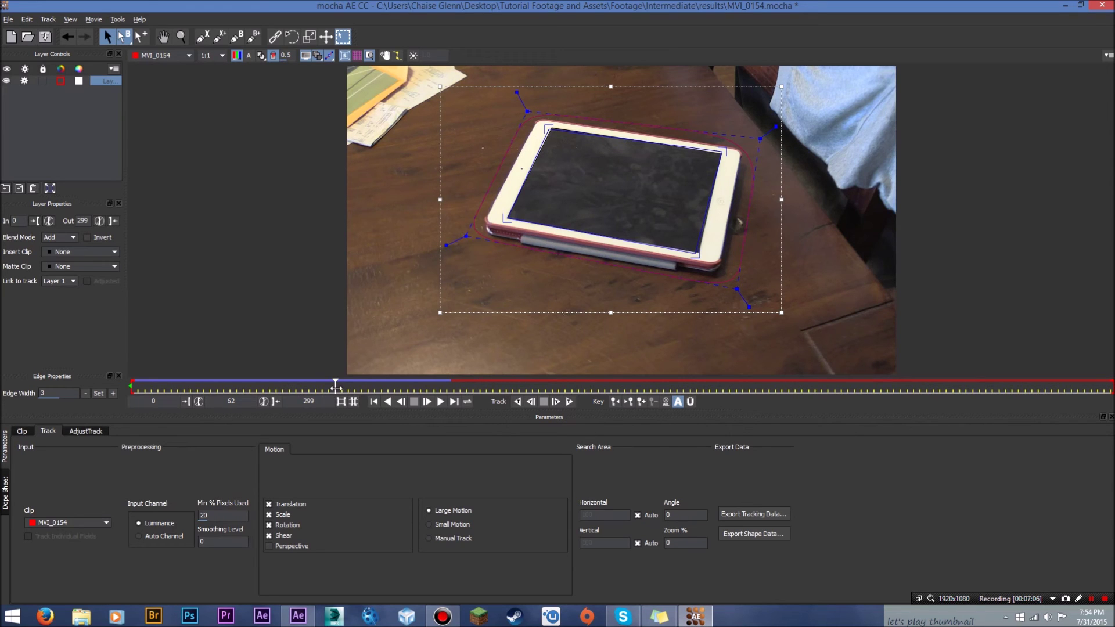
pyautogui.moveTo(336, 386); pyautogui.dragTo(369, 365)
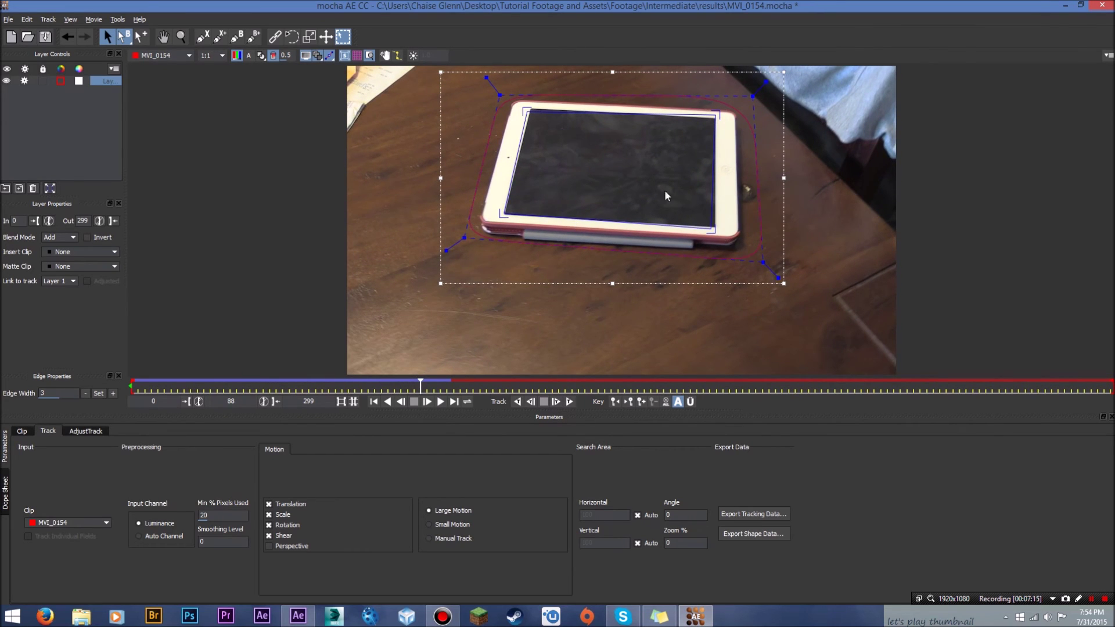
pyautogui.moveTo(420, 384); pyautogui.dragTo(126, 382)
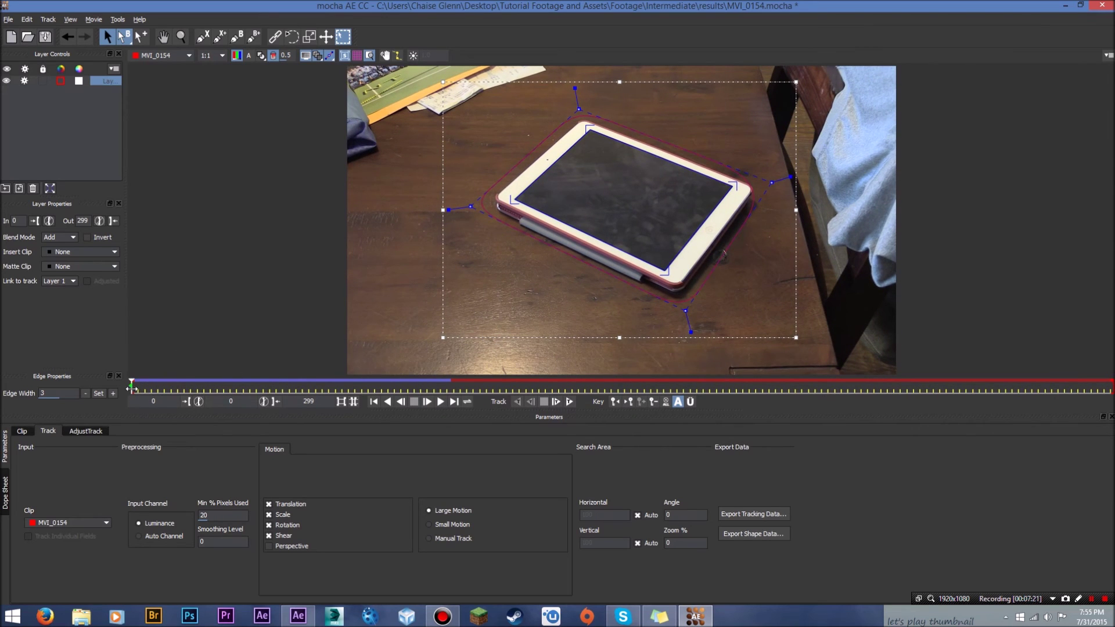
pyautogui.moveTo(132, 387)
pyautogui.mouseDown()
pyautogui.moveTo(213, 379)
pyautogui.moveTo(132, 380)
pyautogui.mouseUp()
# - Export the tracking data as After Effects Corner Pin to the clipboard
pyautogui.click(754, 514)
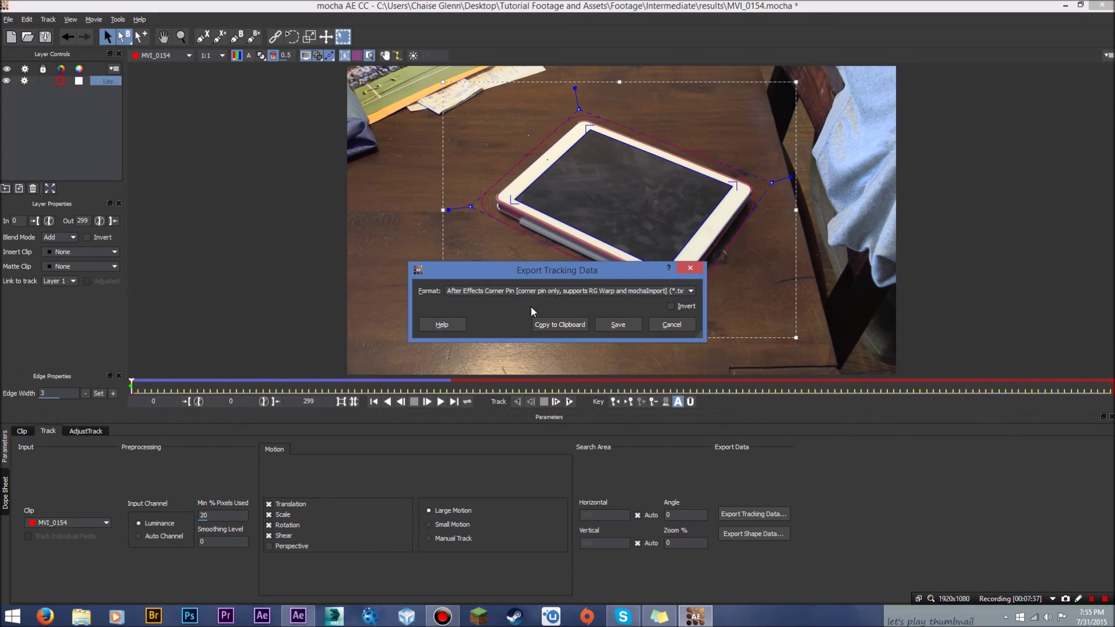
pyautogui.click(540, 323)
pyautogui.click(297, 615)
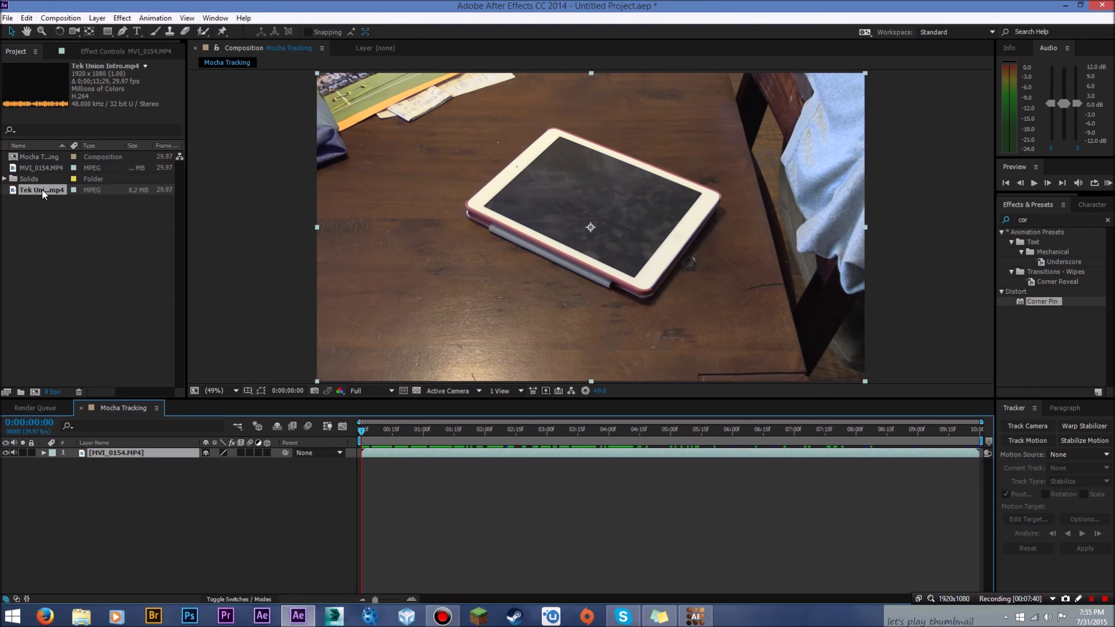
# - Add Tek Union Intro.mp4 as the top layer and paste the corner pin data onto it
pyautogui.moveTo(42, 190); pyautogui.dragTo(121, 414)
pyautogui.moveTo(124, 452); pyautogui.dragTo(126, 451)
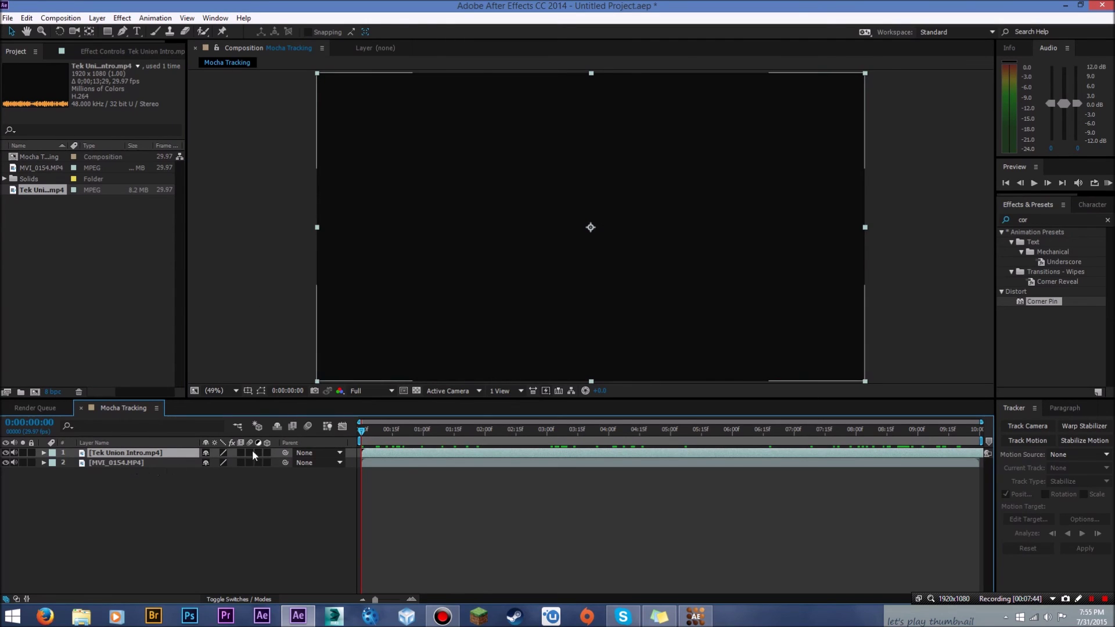
pyautogui.moveTo(401, 431); pyautogui.dragTo(394, 432)
pyautogui.hotkey('ctrl', 'v')
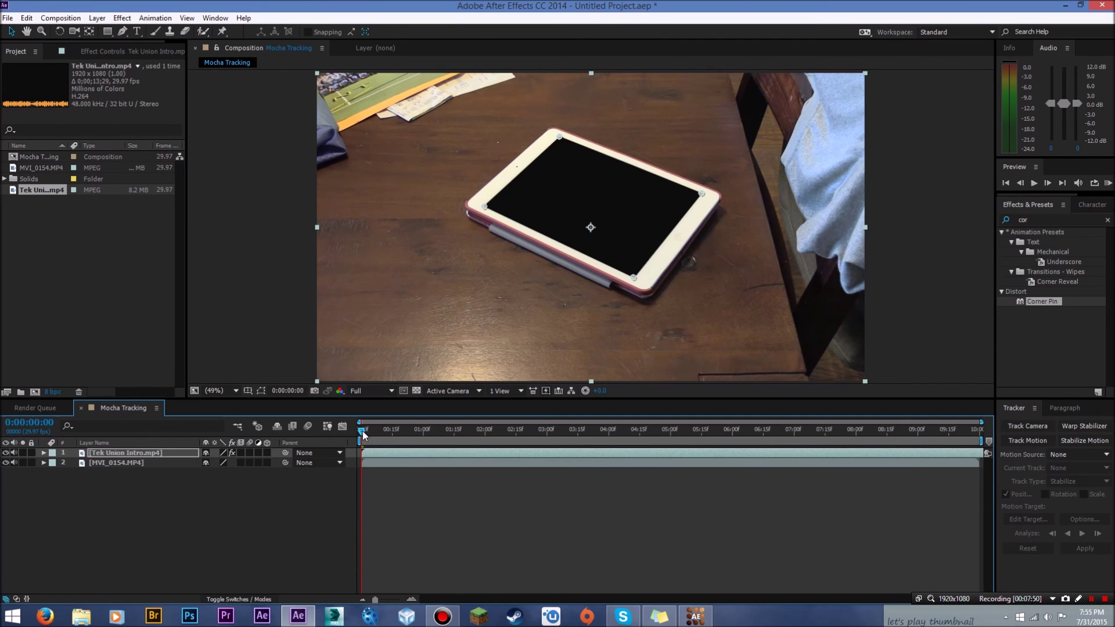
pyautogui.moveTo(362, 432); pyautogui.dragTo(514, 410)
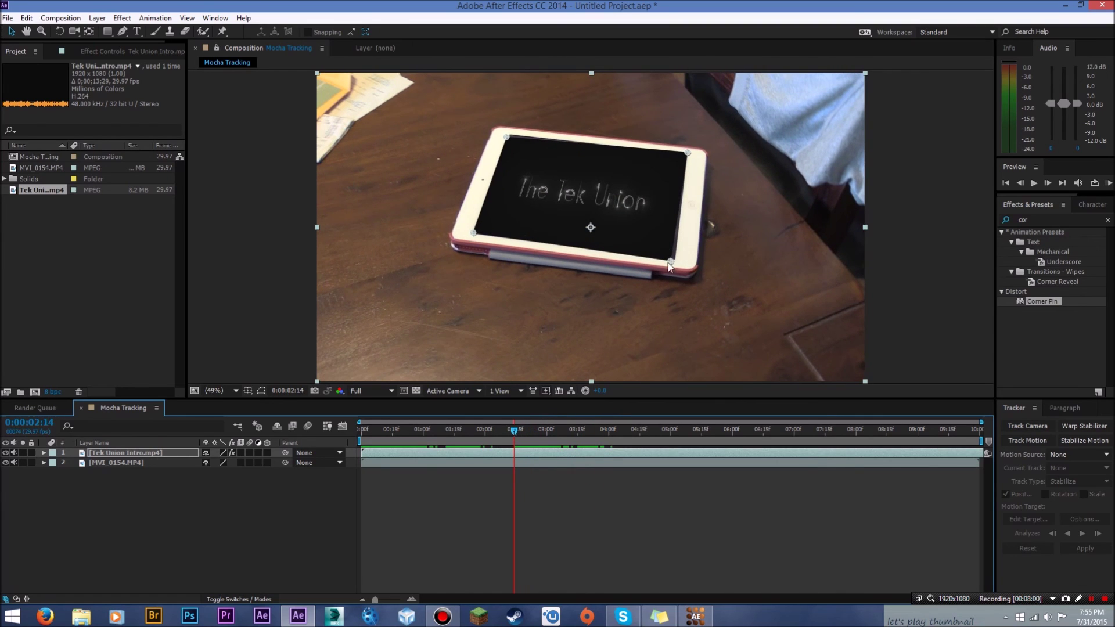
# - End the work area at about two seconds and RAM-preview the intro on the iPad
pyautogui.moveTo(514, 437); pyautogui.dragTo(478, 434)
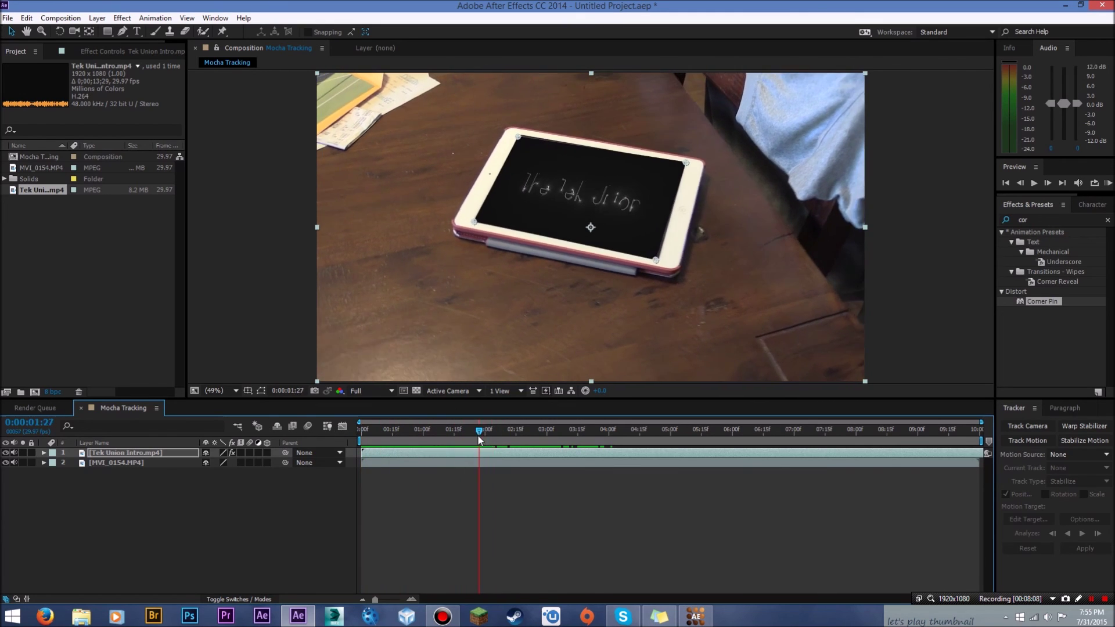
pyautogui.moveTo(980, 440); pyautogui.dragTo(477, 453)
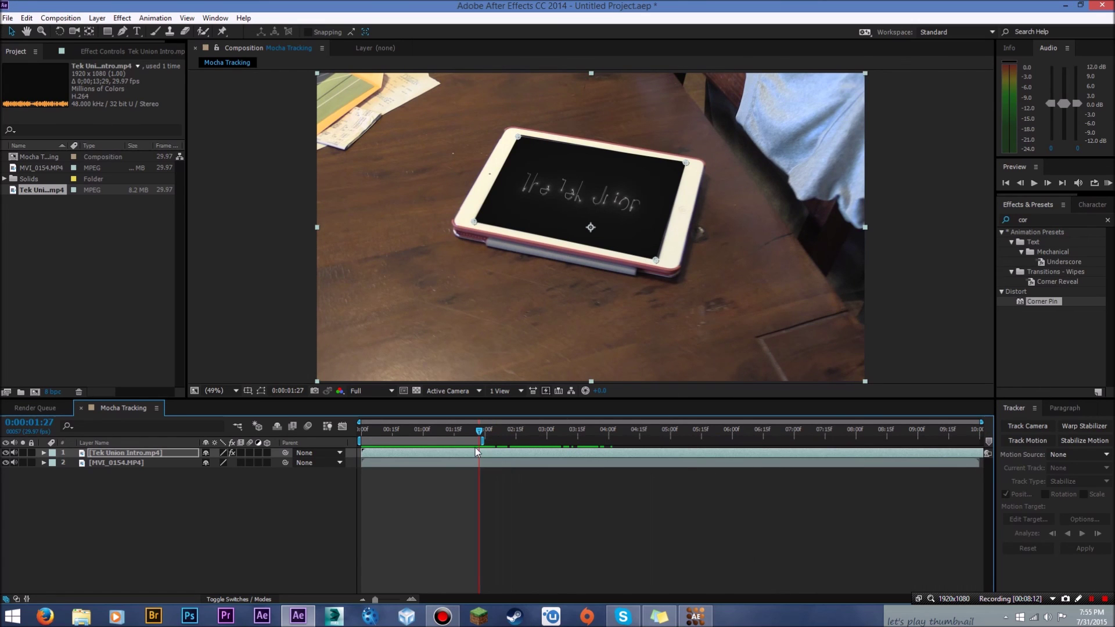
pyautogui.click(1110, 187)
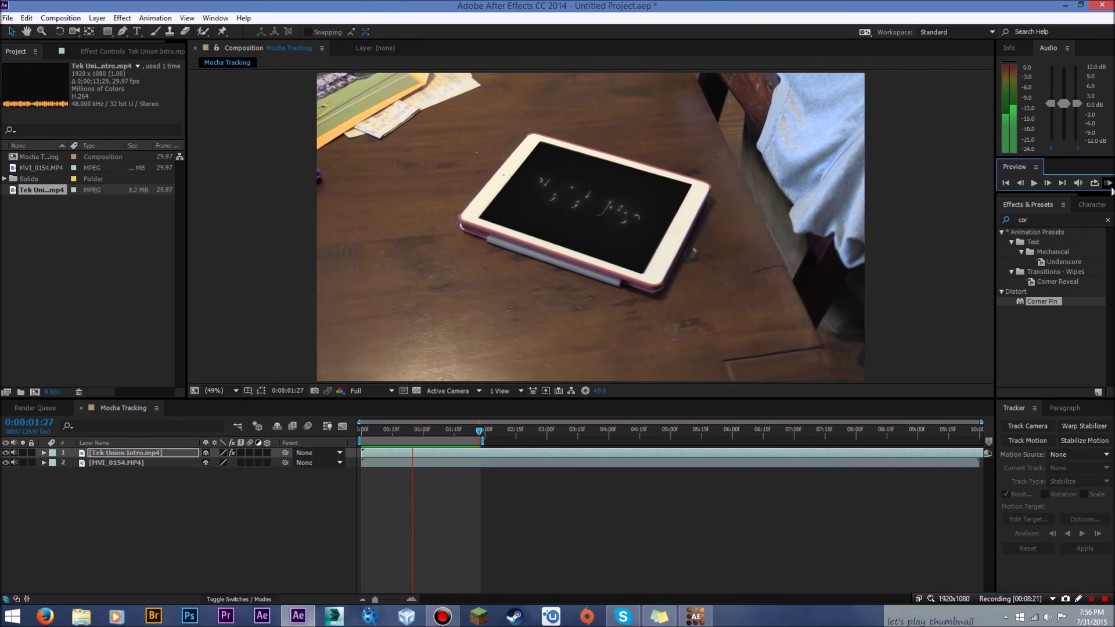
pyautogui.click(451, 365)
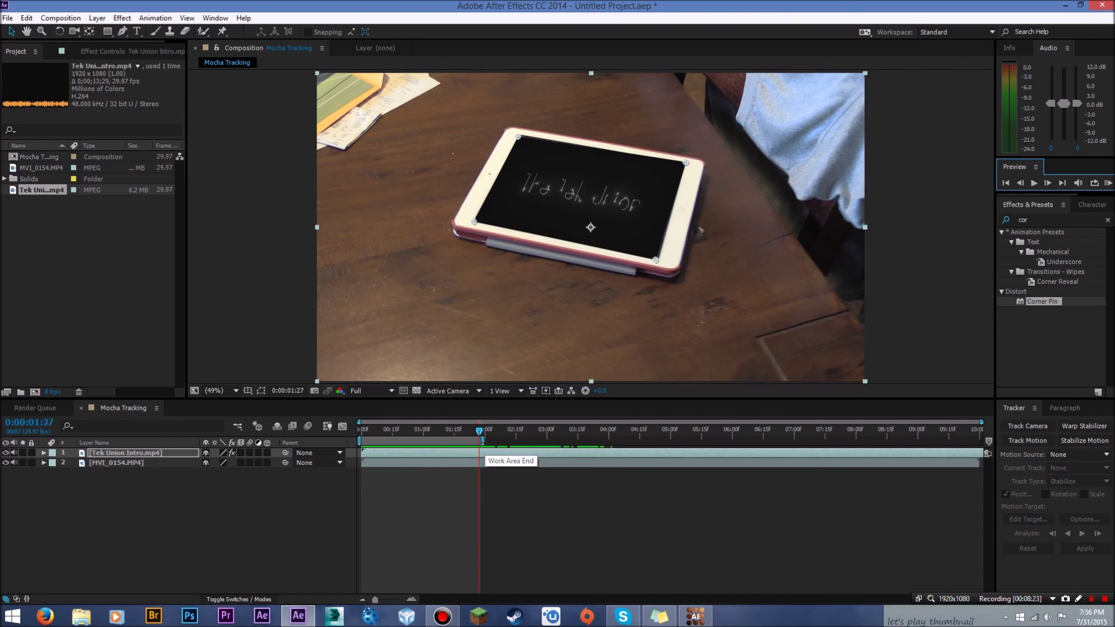
# - Extend the work area to about three seconds, preview again, and check a later frame
pyautogui.moveTo(482, 441); pyautogui.dragTo(346, 440)
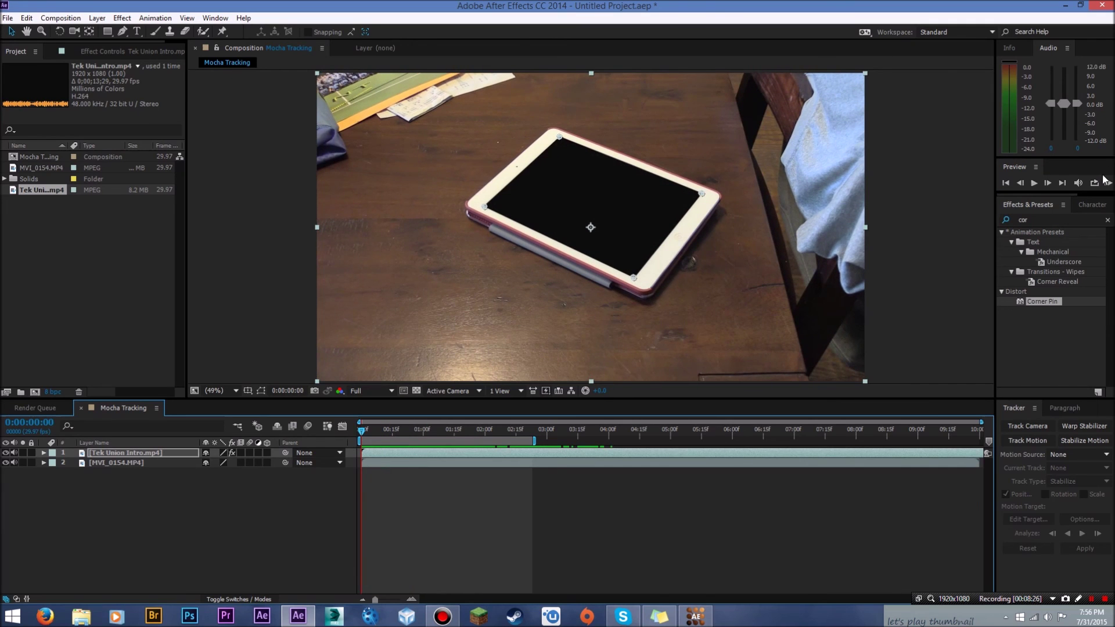
pyautogui.click(1108, 183)
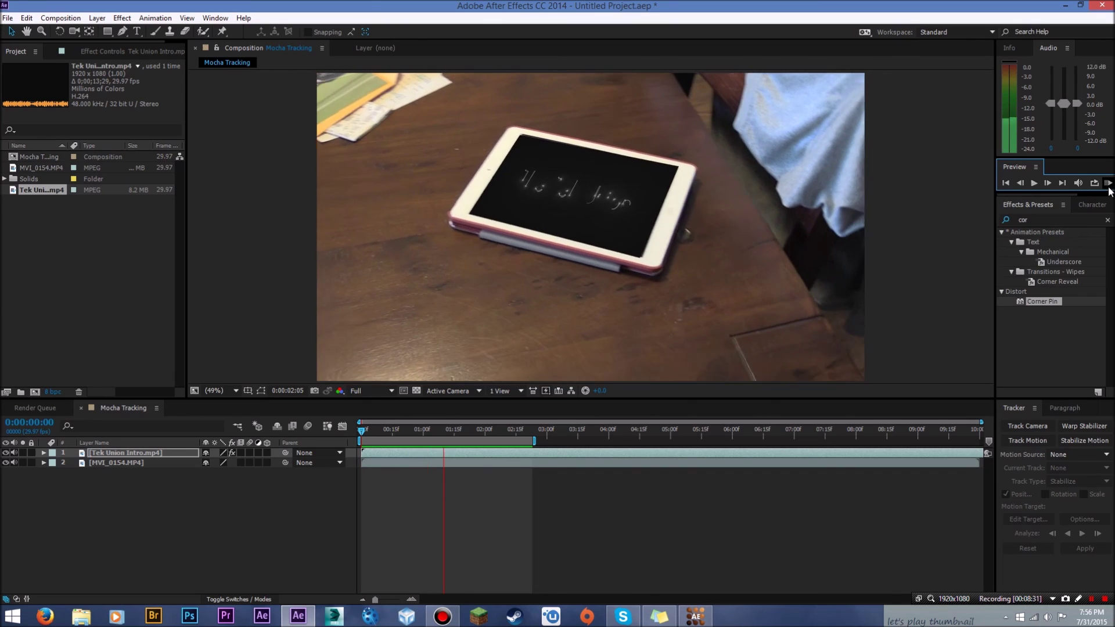
pyautogui.press('space')
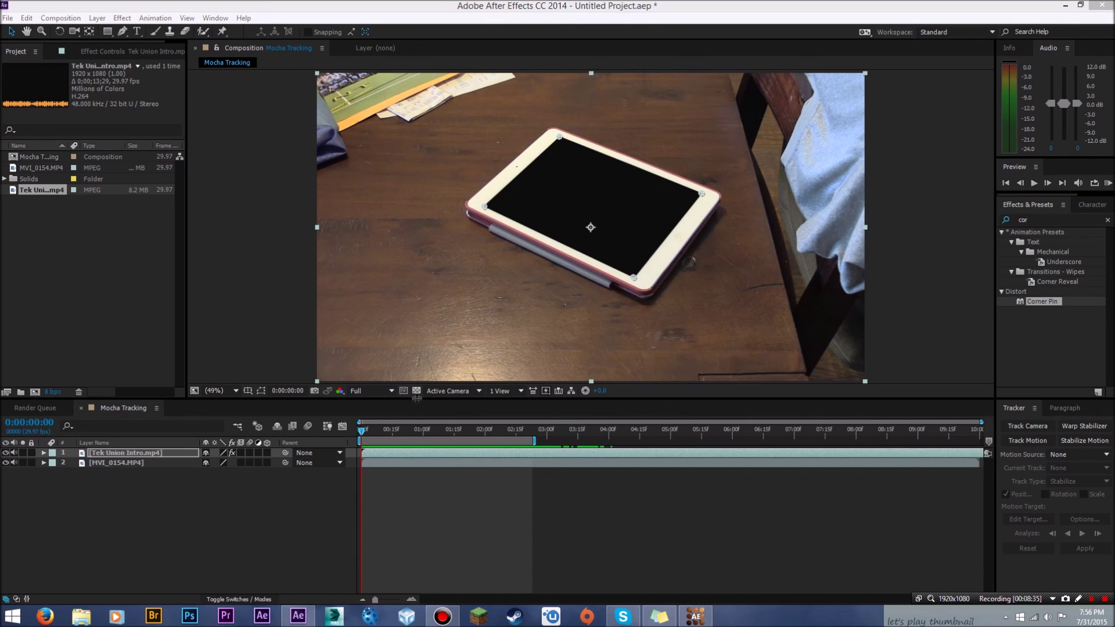
pyautogui.moveTo(364, 436)
pyautogui.mouseDown()
pyautogui.moveTo(437, 437)
pyautogui.moveTo(362, 429)
pyautogui.moveTo(351, 440)
pyautogui.moveTo(408, 429)
pyautogui.moveTo(367, 424)
pyautogui.mouseUp()
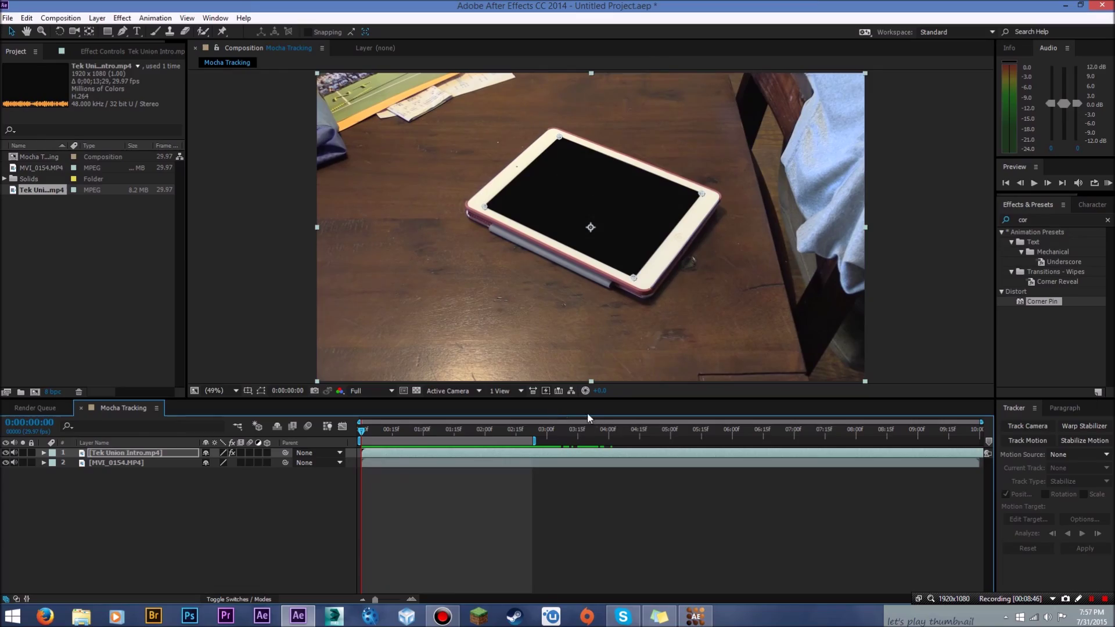